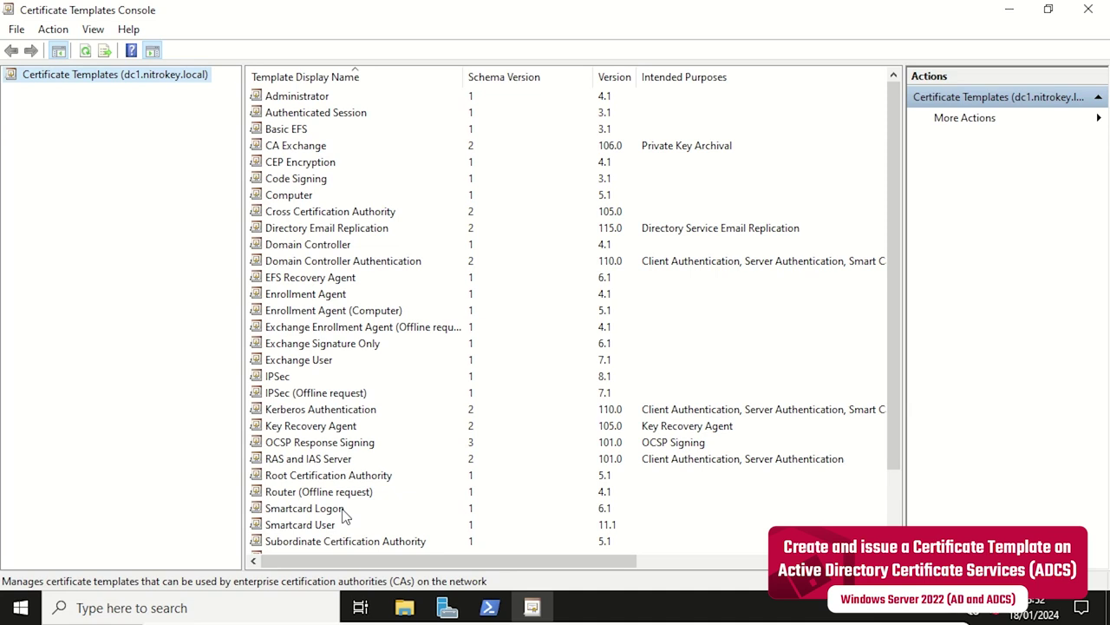
Select the Smartcard Logon template in the Template Display Name list.
left_click(343, 510)
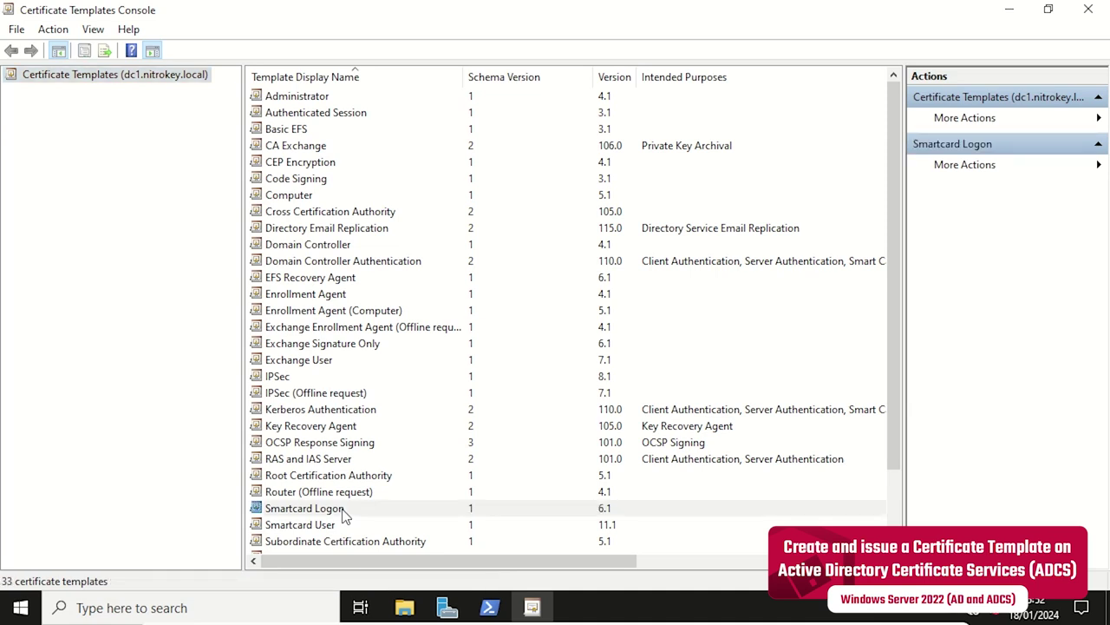
Duplicate Smartcard Logon, targeting a Windows Server 2012 CA and Windows 10 / Windows Server 2016 recipients.
right_click(343, 508)
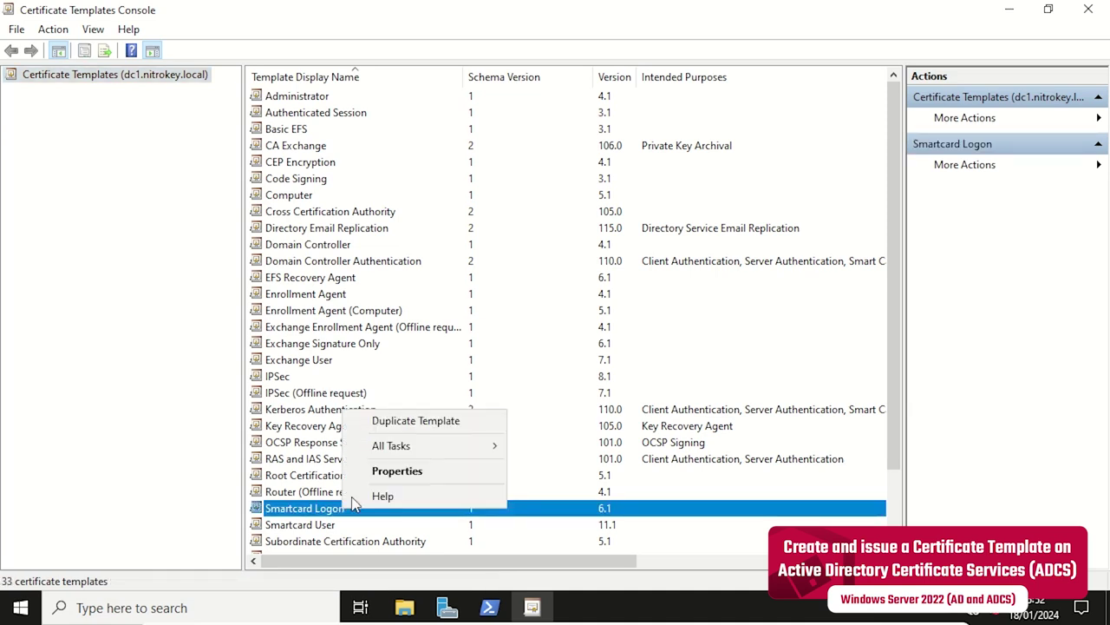
left_click(435, 422)
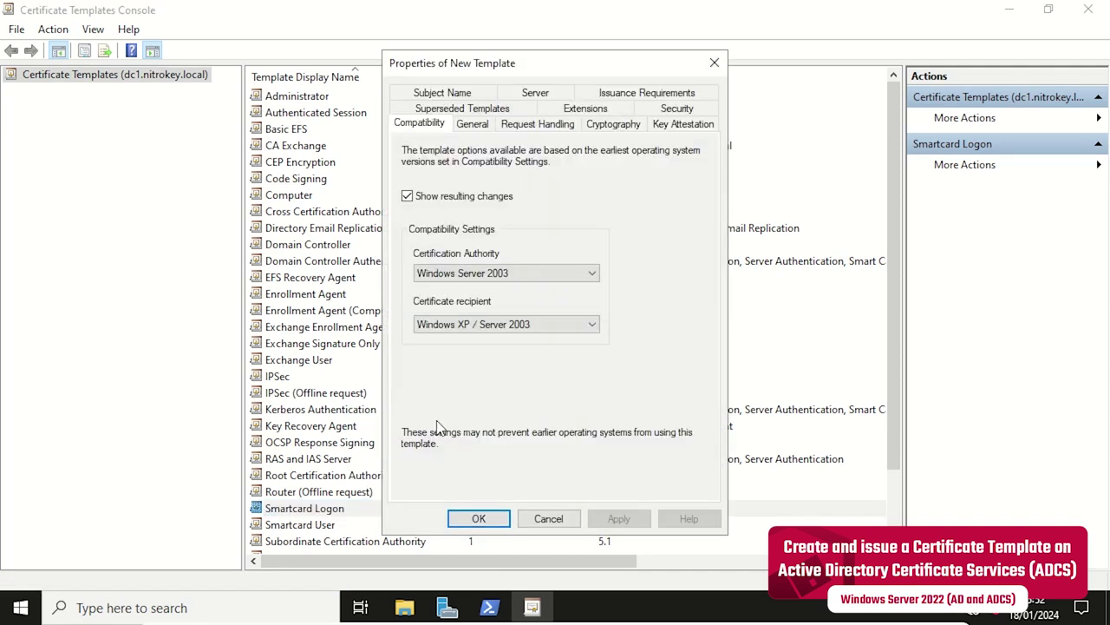
left_click(476, 199)
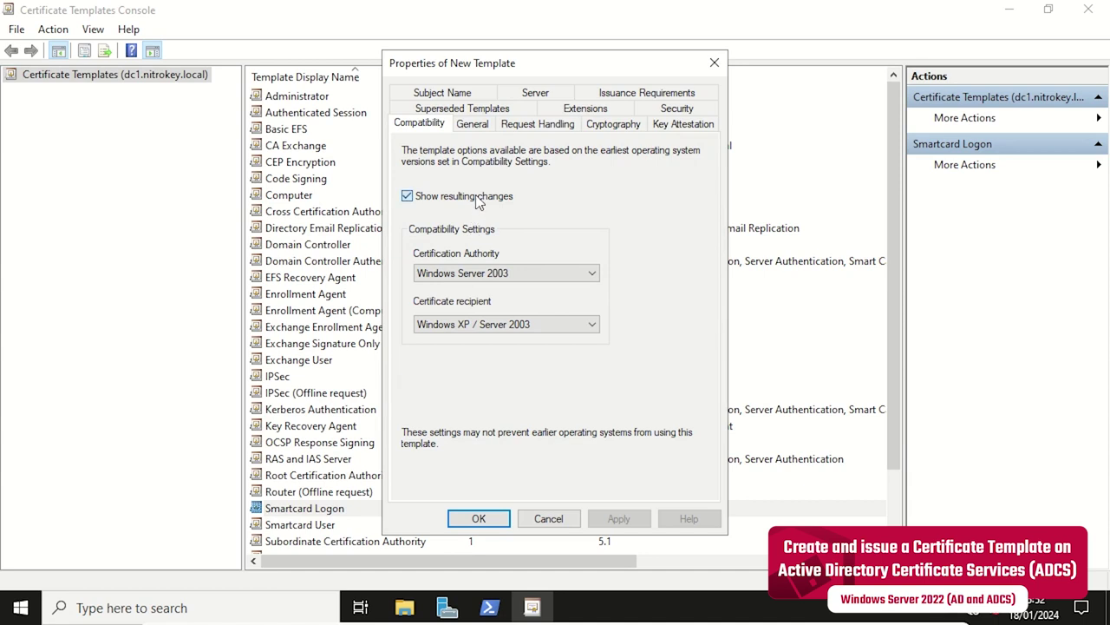
left_click(477, 276)
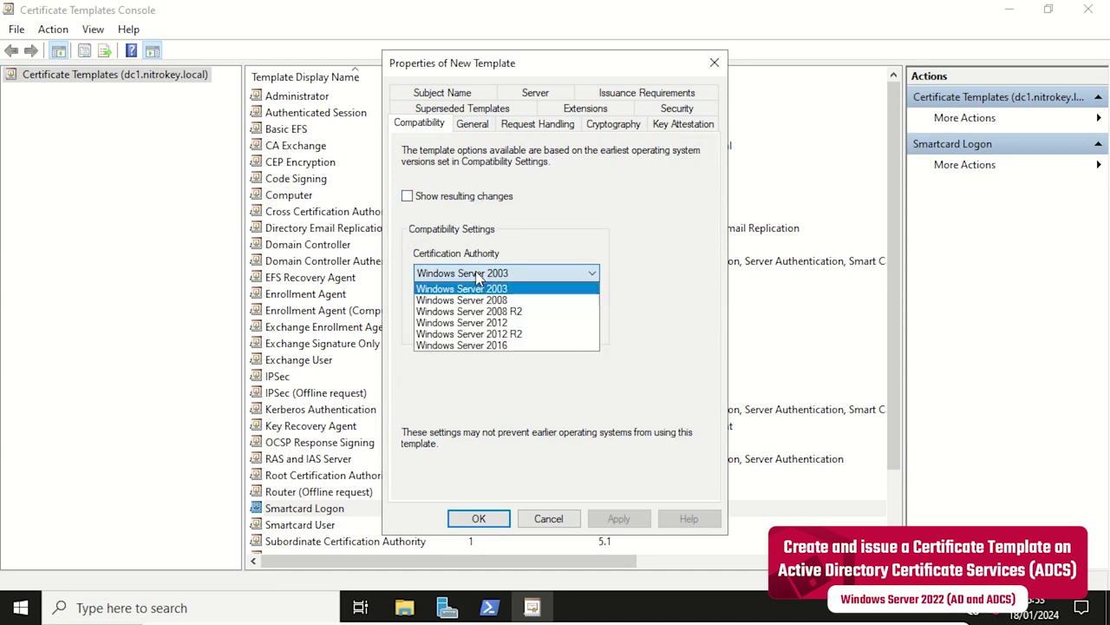
left_click(479, 321)
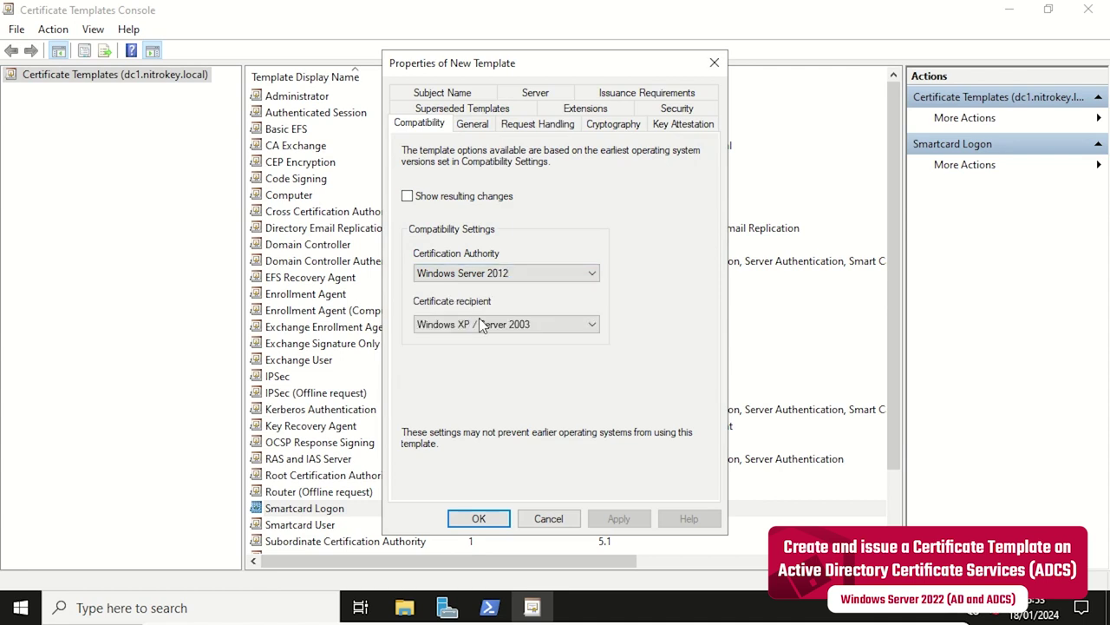
left_click(478, 319)
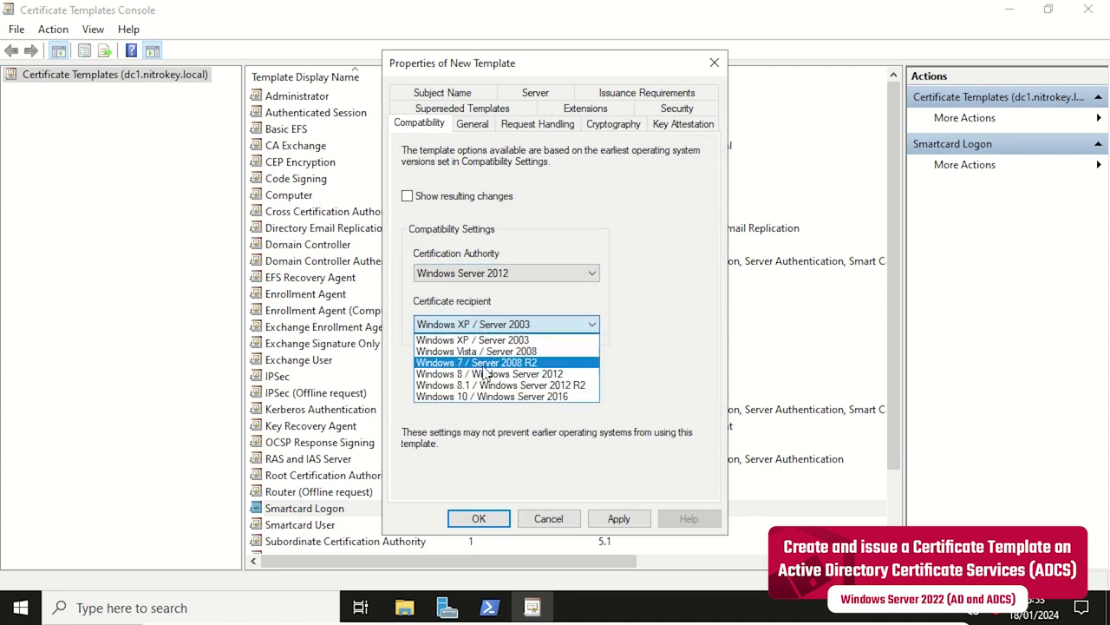
left_click(478, 398)
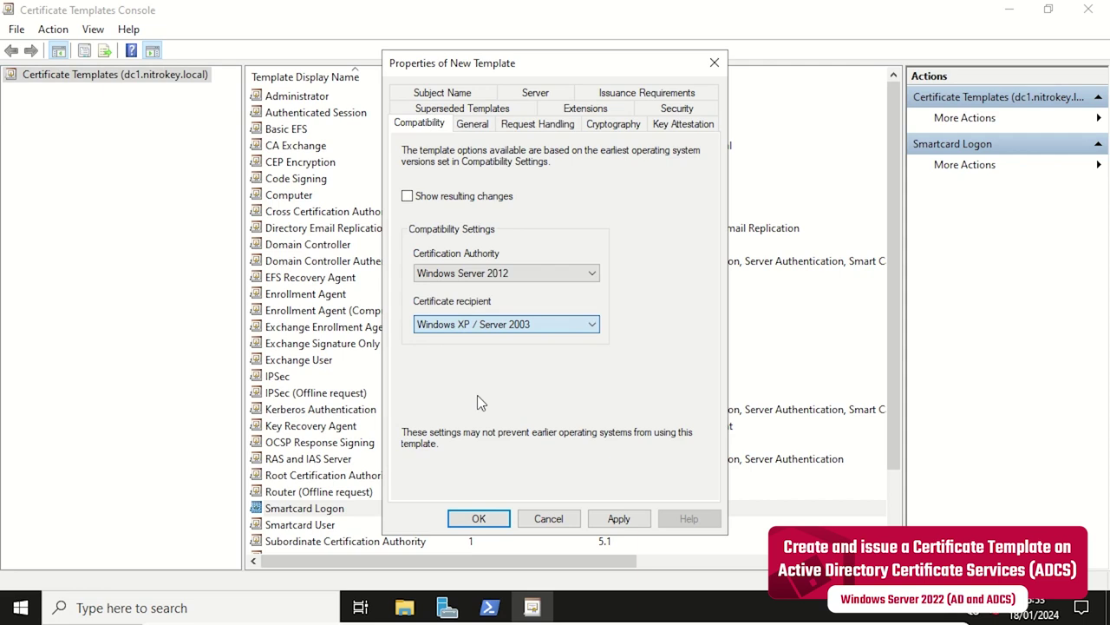
left_click(477, 401)
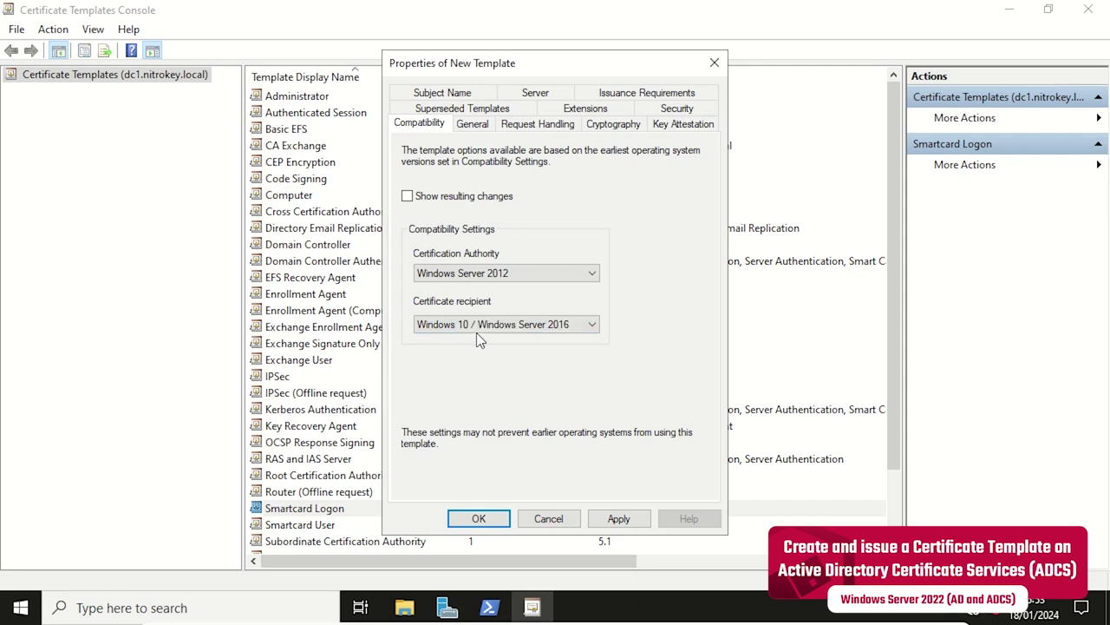
Name the copy 'Nitrokey' and set its purpose to Signature and smartcard logon.
left_click(472, 124)
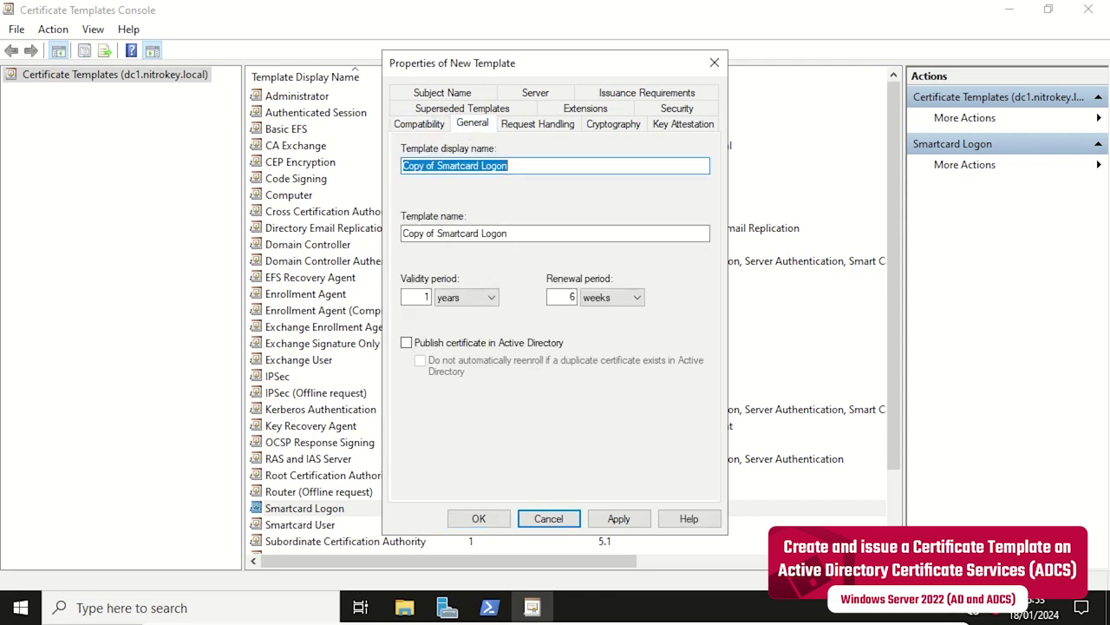
type("Nitrokey")
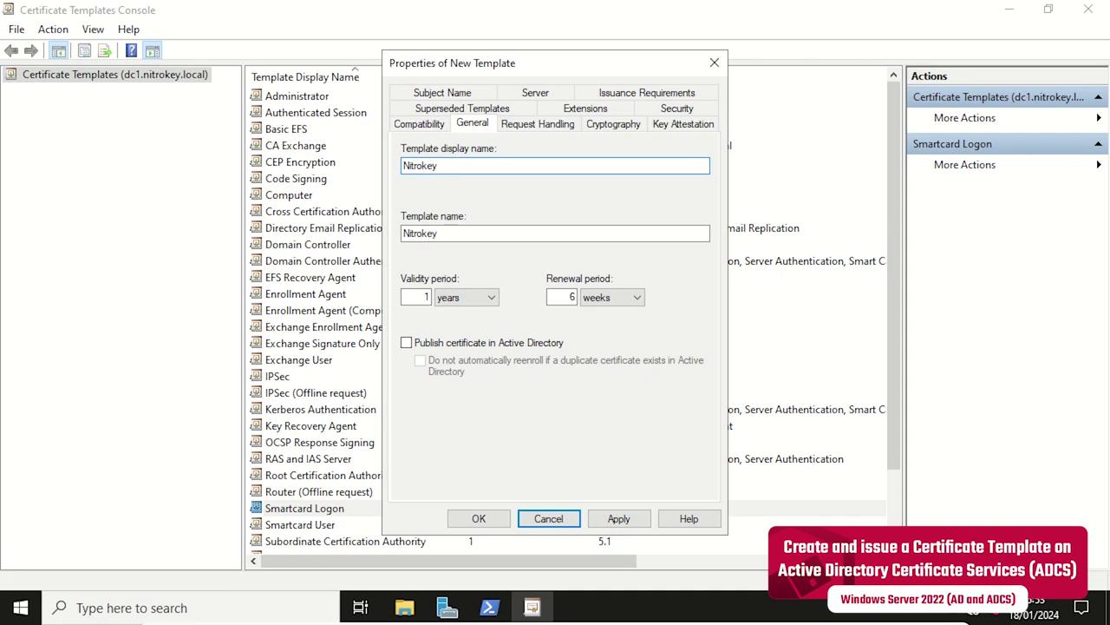
left_click(521, 128)
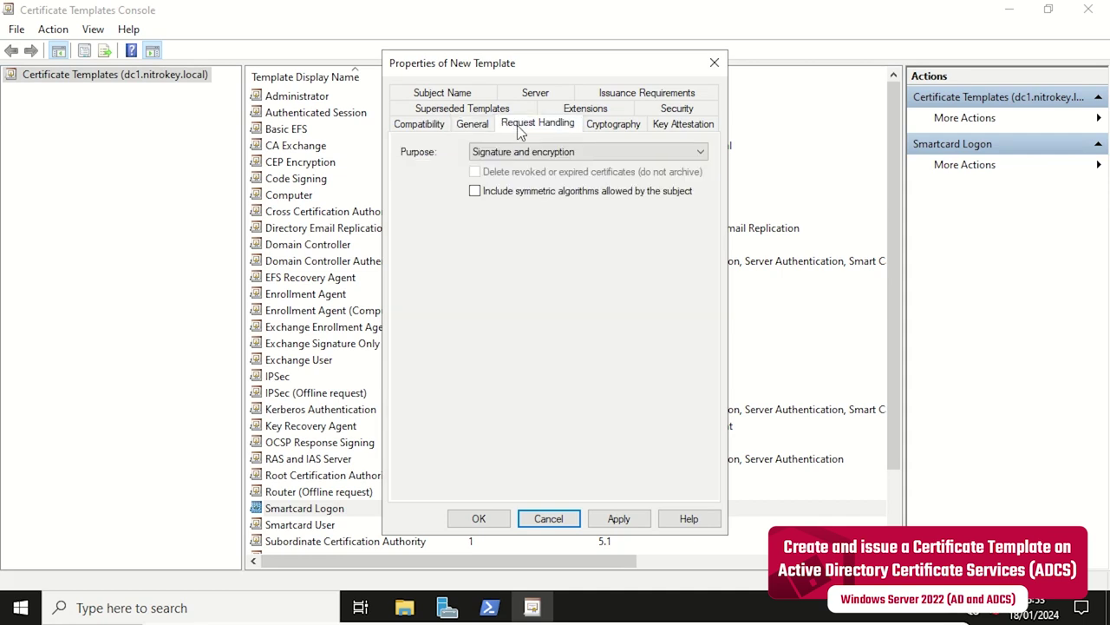
left_click(533, 155)
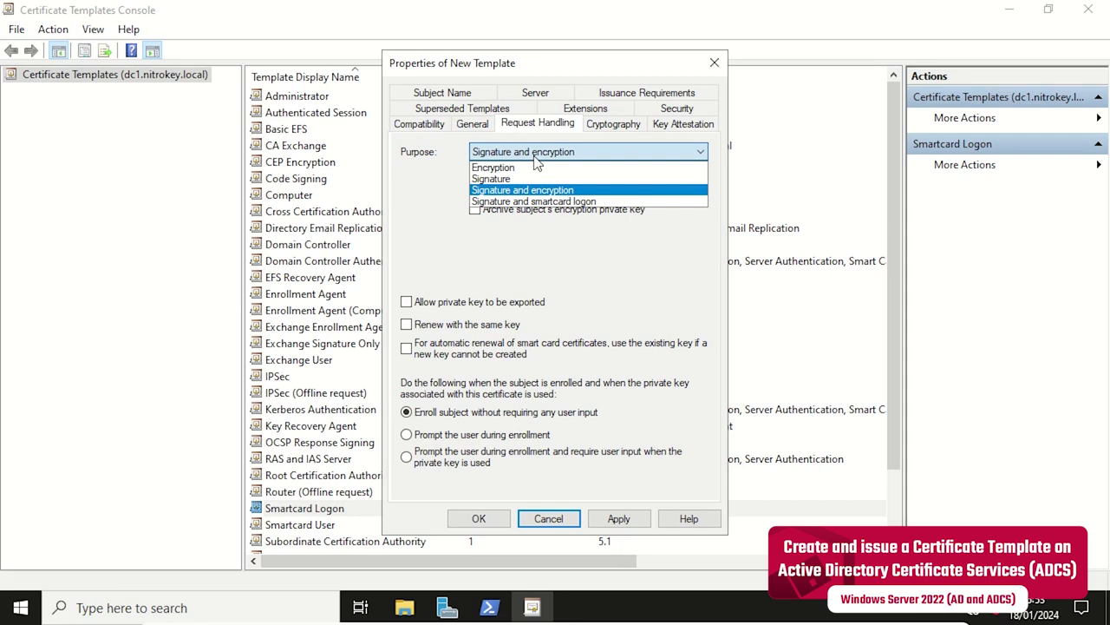
left_click(551, 201)
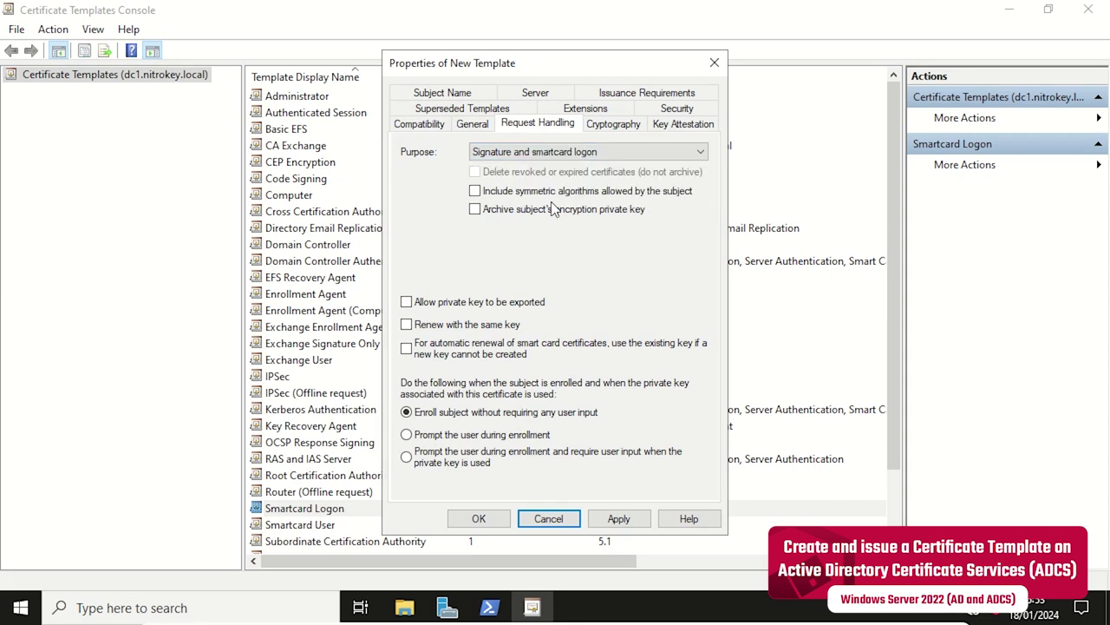
left_click(630, 388)
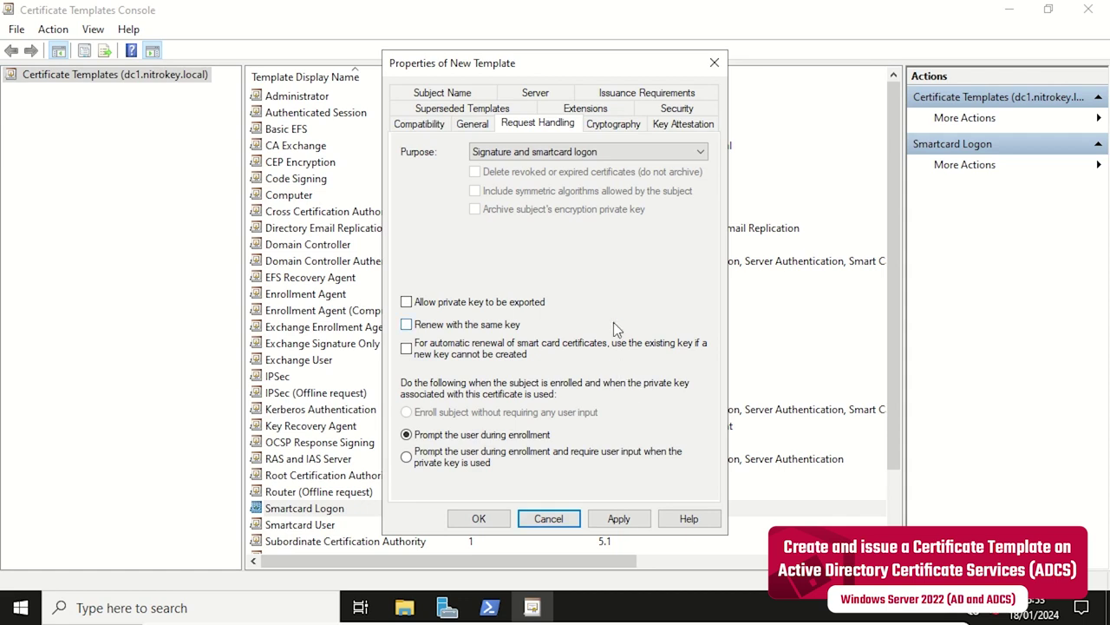
Set Key Storage Provider category and require only the Microsoft Smart Card Key Storage Provider.
left_click(604, 125)
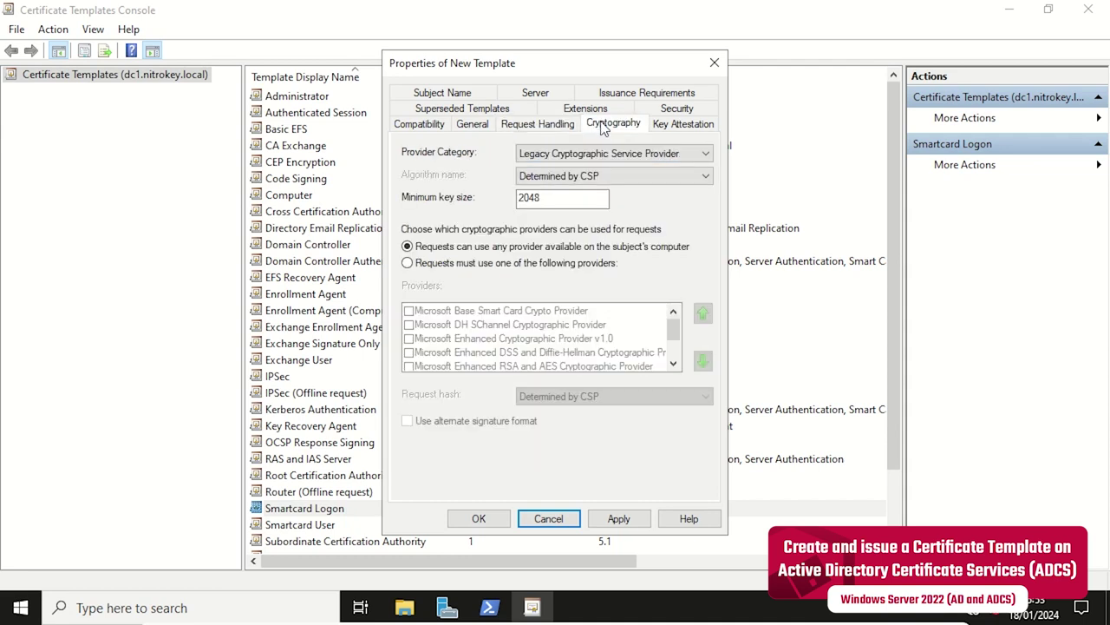
left_click(577, 154)
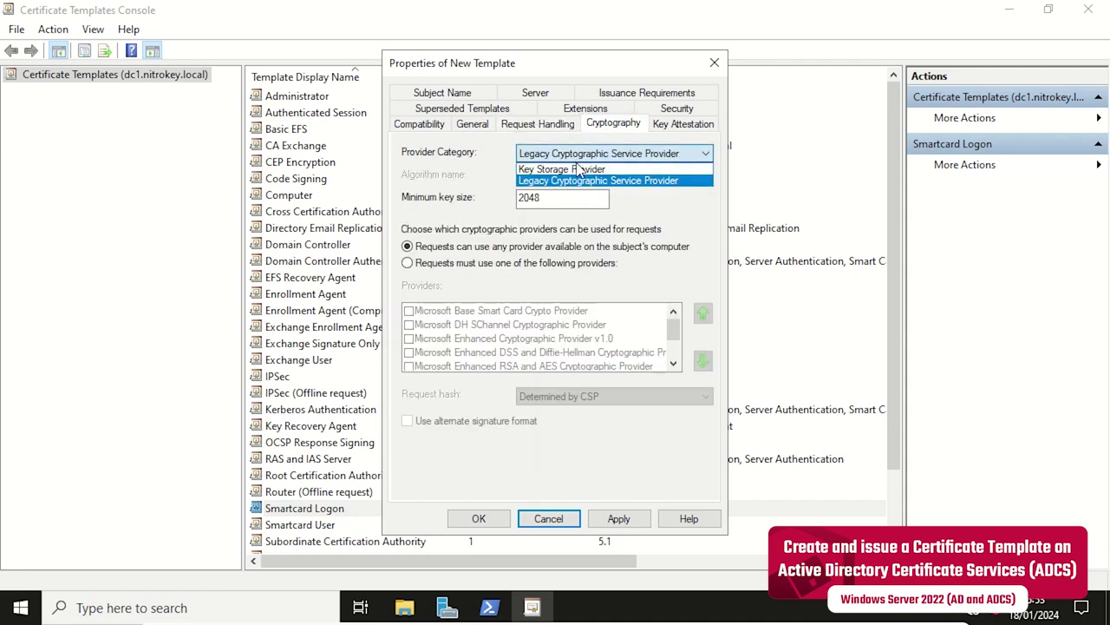
left_click(577, 169)
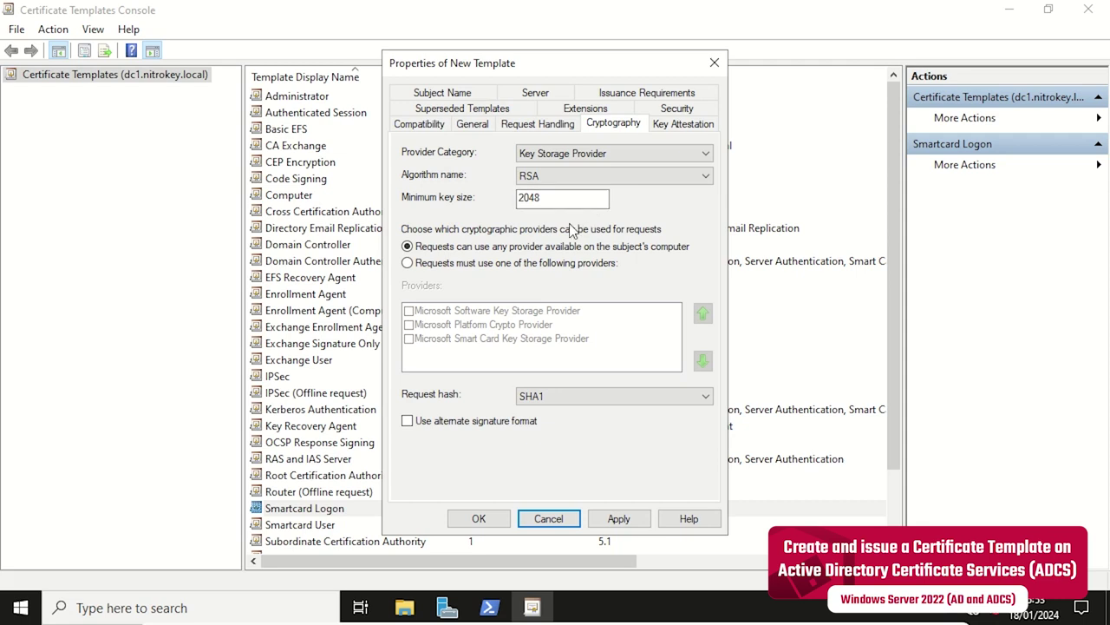
left_click(543, 264)
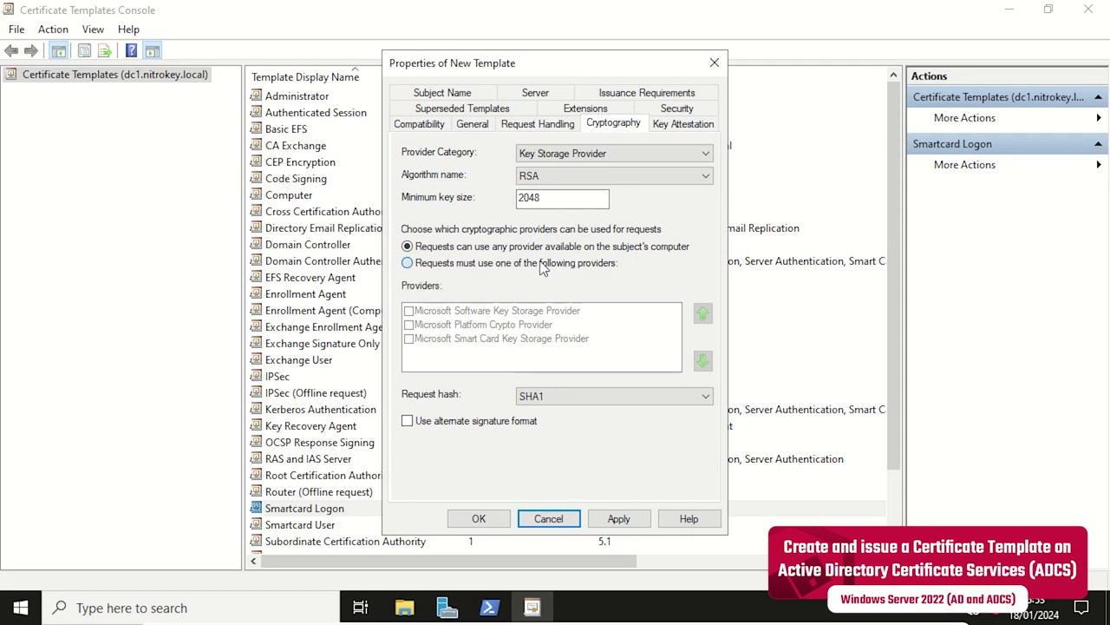
left_click(540, 265)
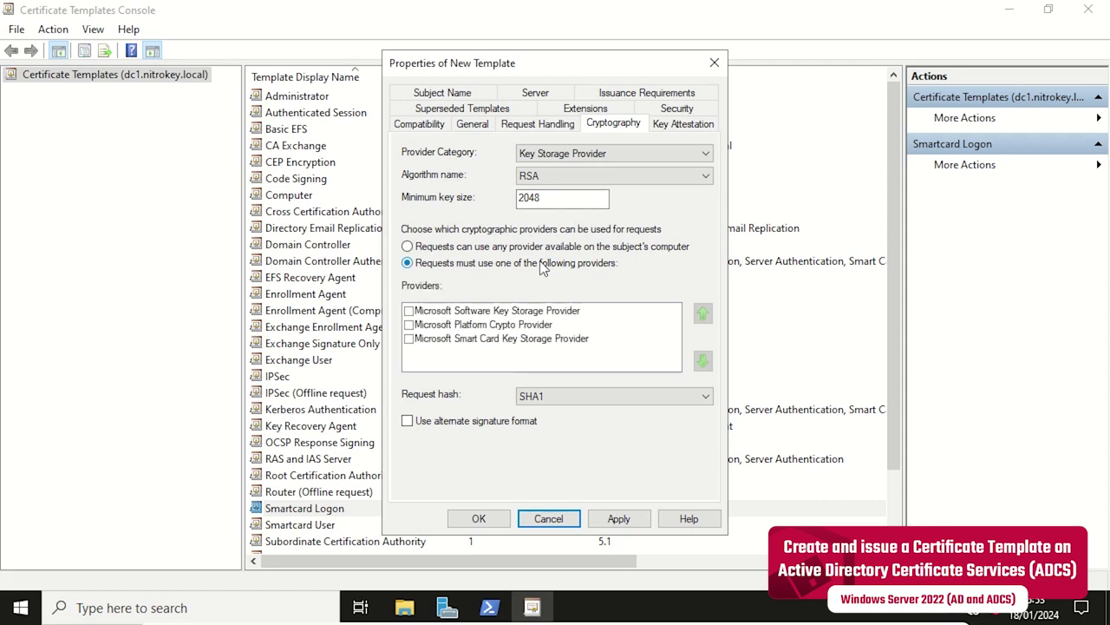
left_click(409, 340)
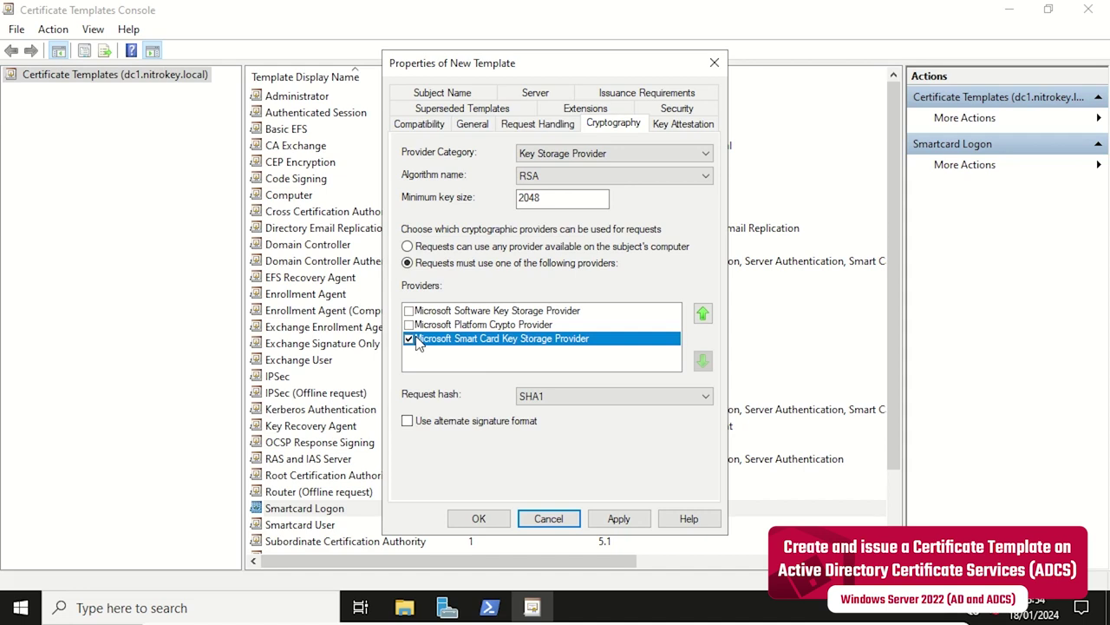
Set Subject Name to 'Supply in the request', accept the warning, and save the Nitrokey template.
left_click(444, 92)
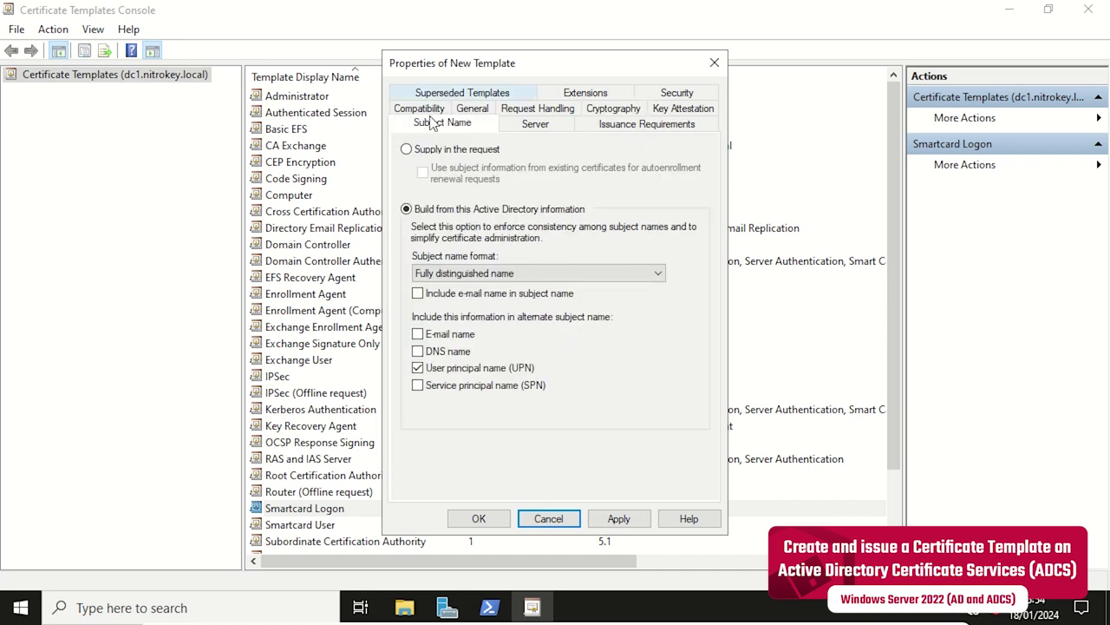
left_click(407, 150)
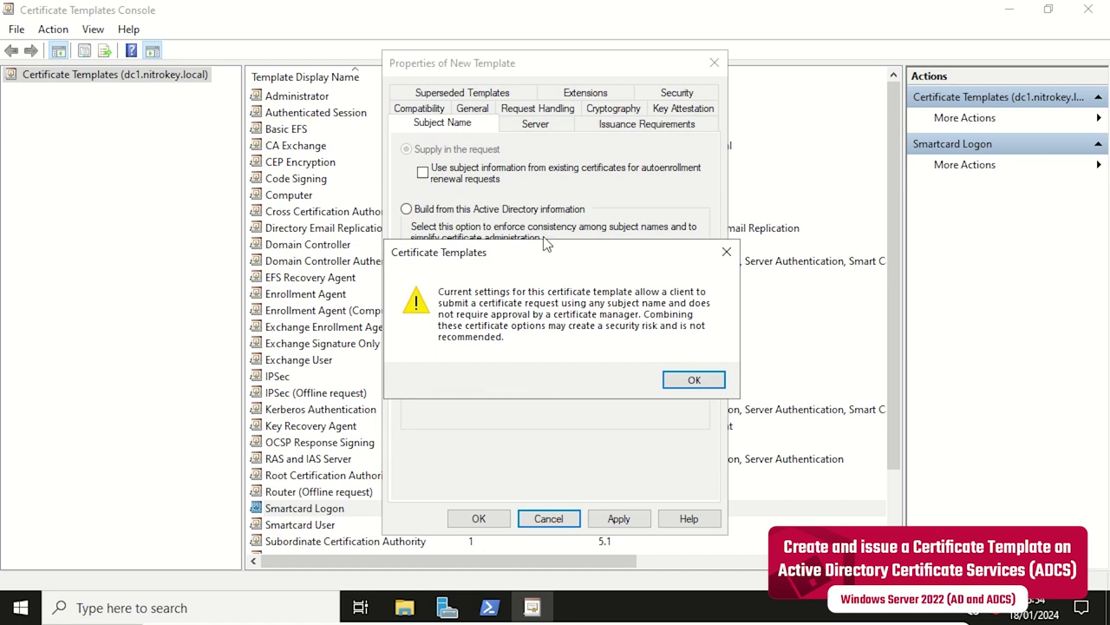
left_click(681, 388)
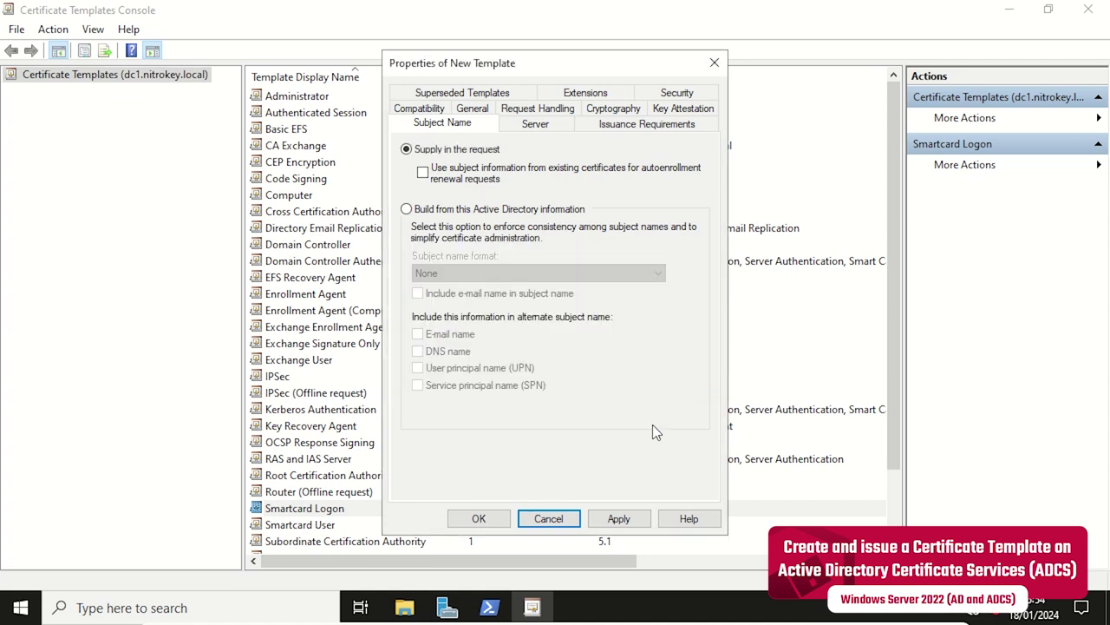
left_click(605, 524)
left_click(478, 519)
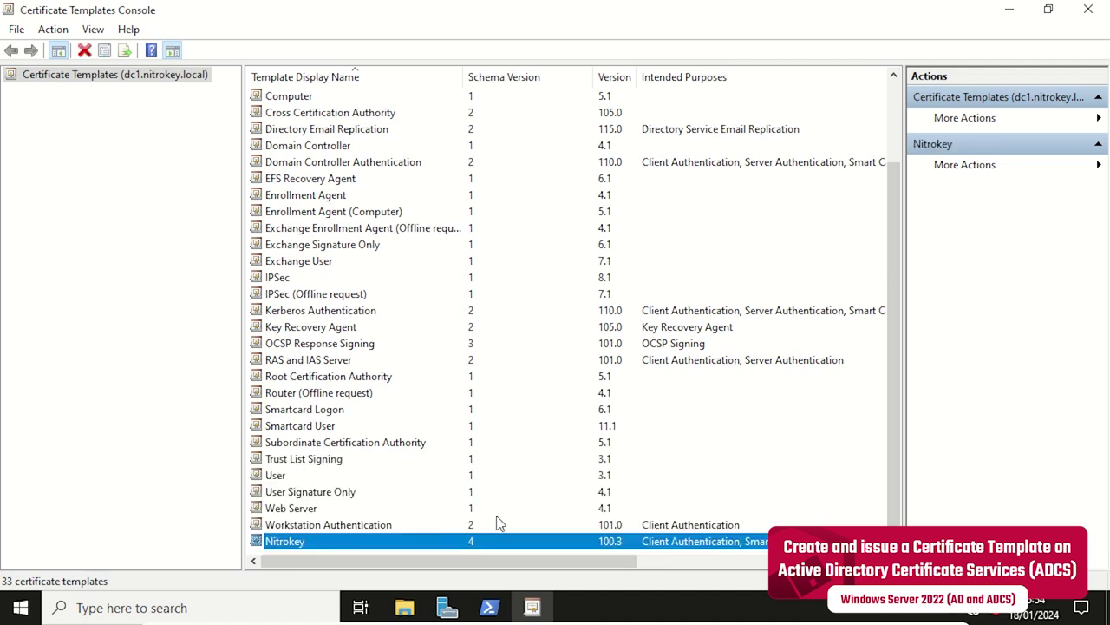
Launch certsrv.msc maximized and show nitrokey-DC1-CA's Certificate Templates folder.
key("super+r")
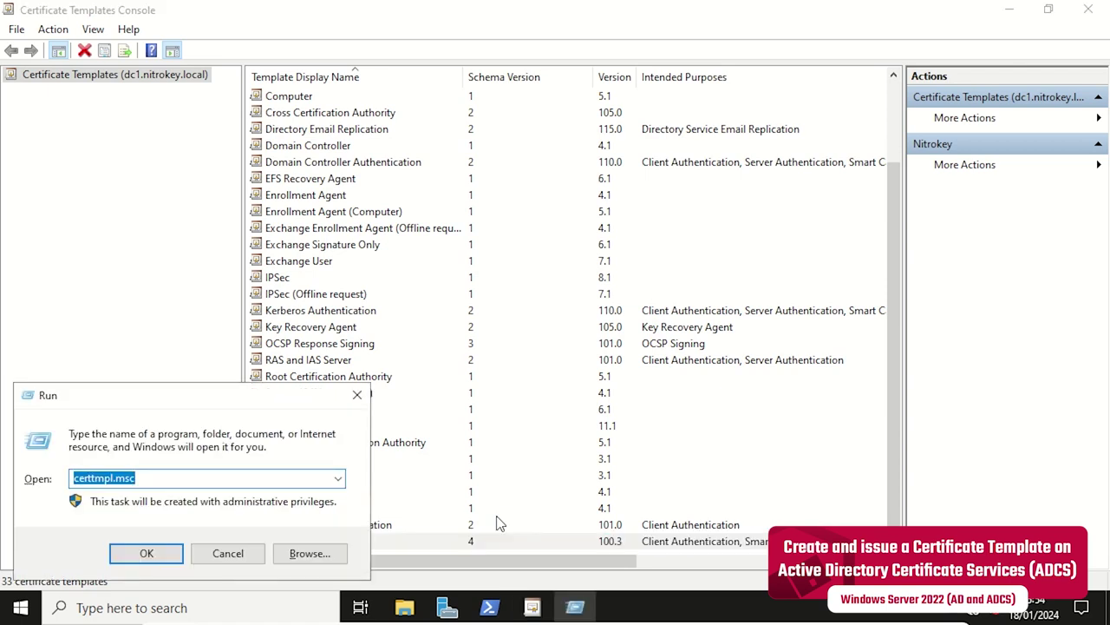
type("cer")
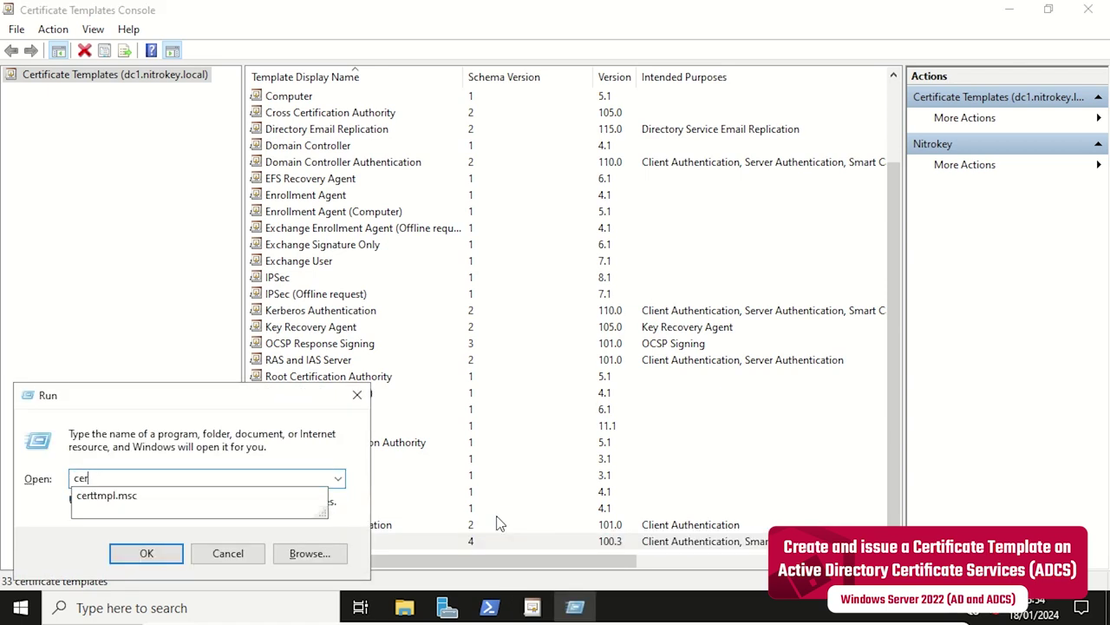
type("tsr")
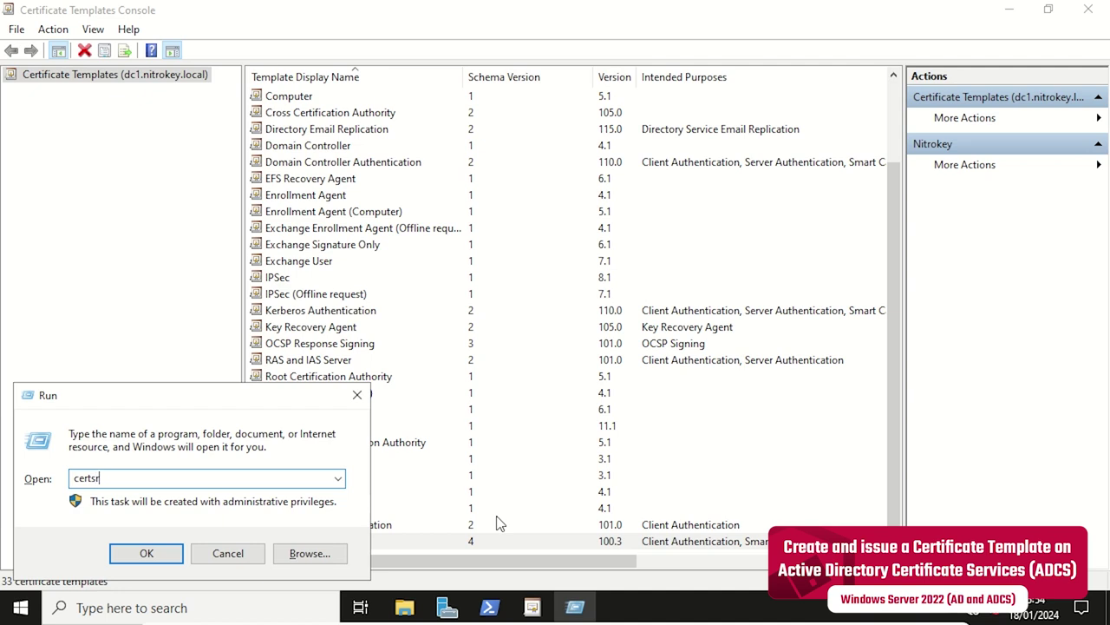
type("v.msc")
key("Return")
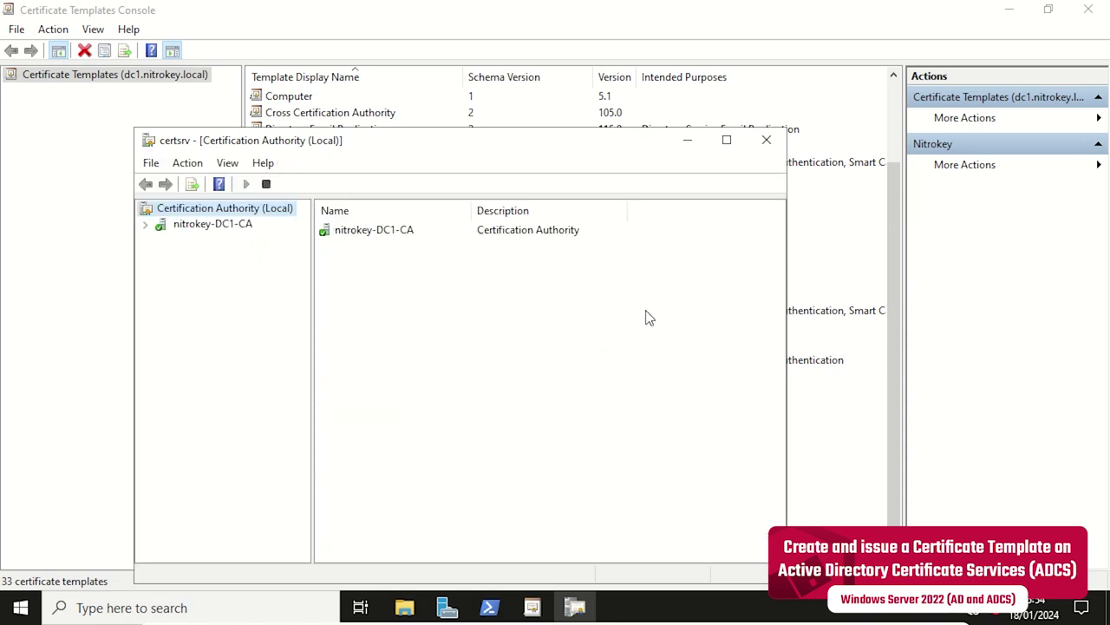
left_click(727, 139)
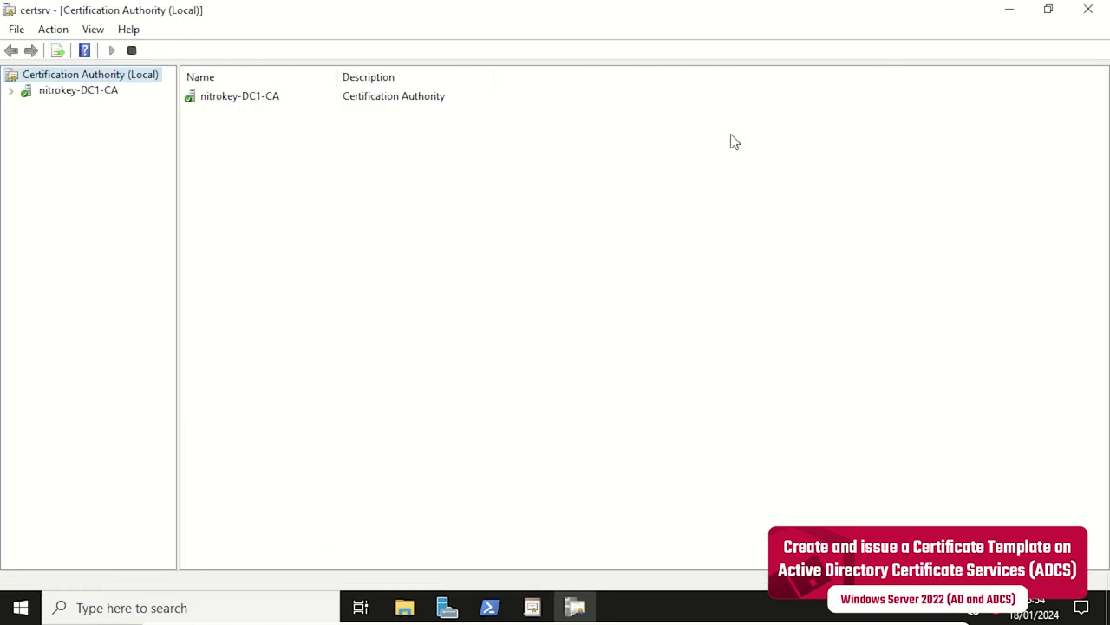
left_click(11, 91)
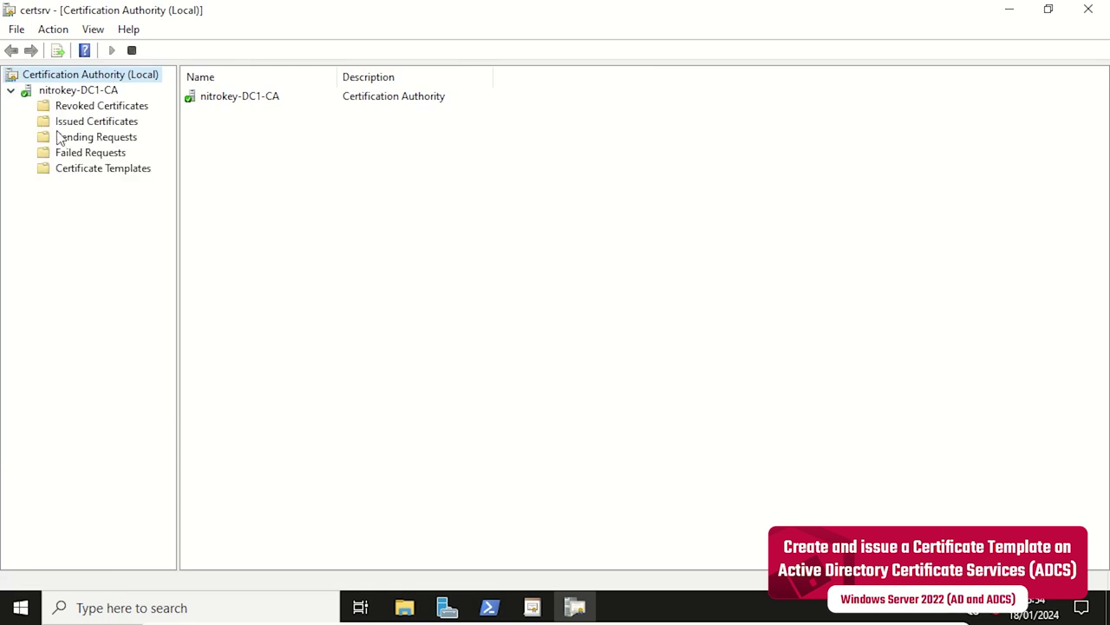
left_click(101, 169)
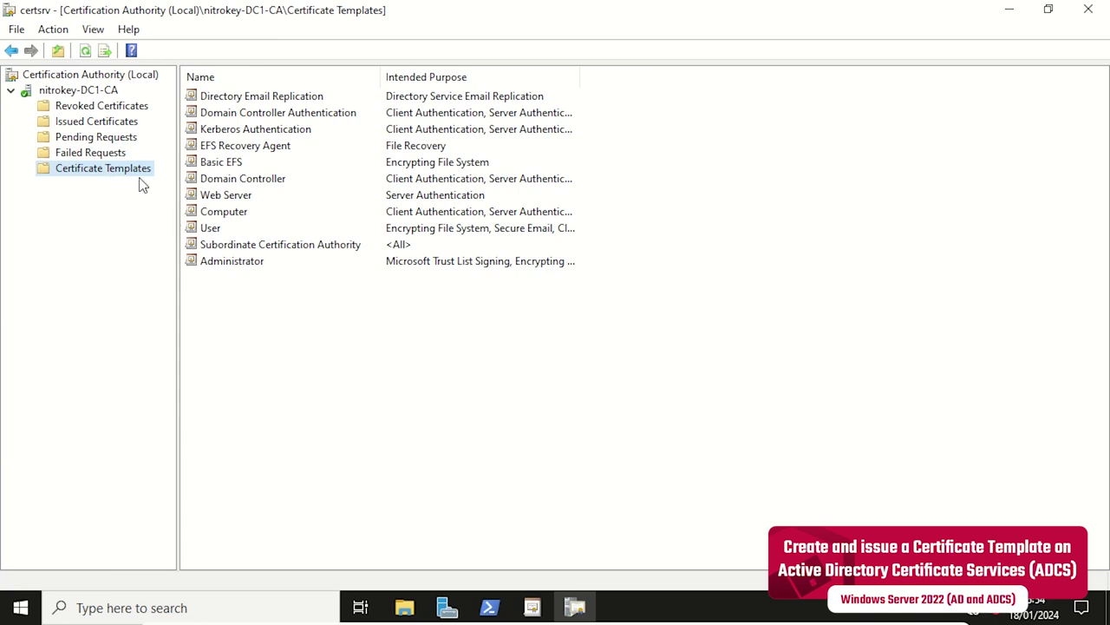
Add Nitrokey as a new certificate template to issue on nitrokey-DC1-CA.
right_click(140, 170)
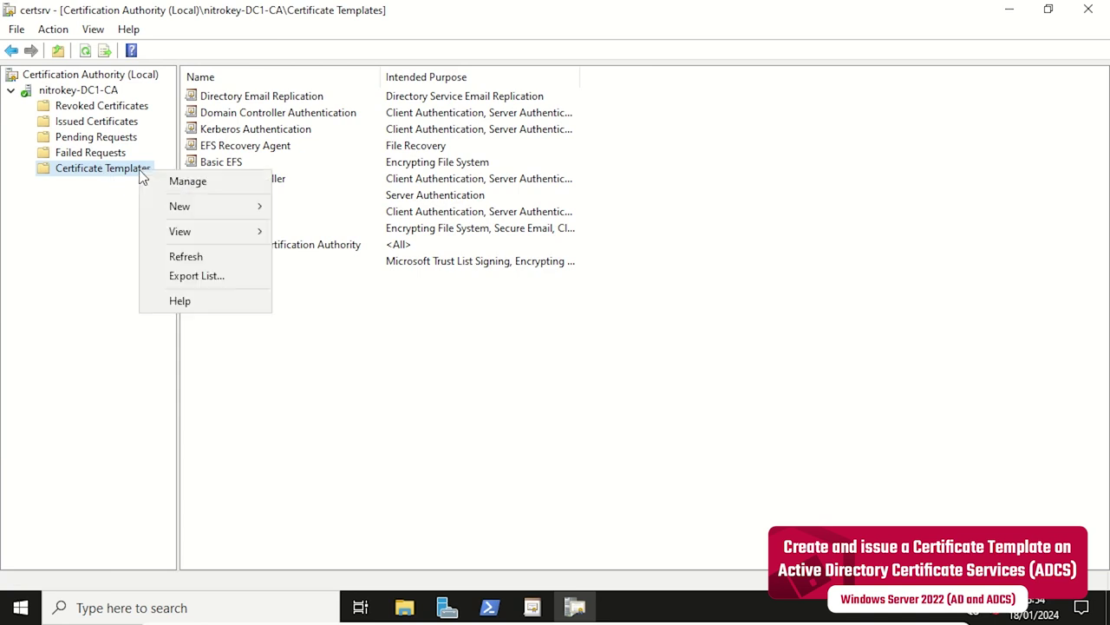
mouse_move(228, 213)
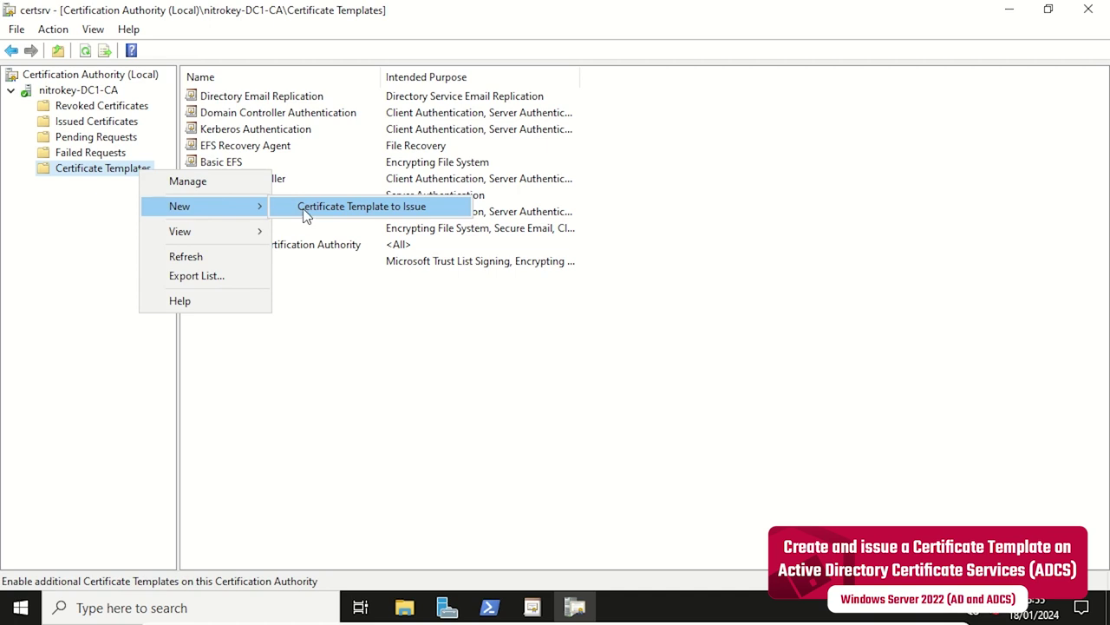
left_click(310, 214)
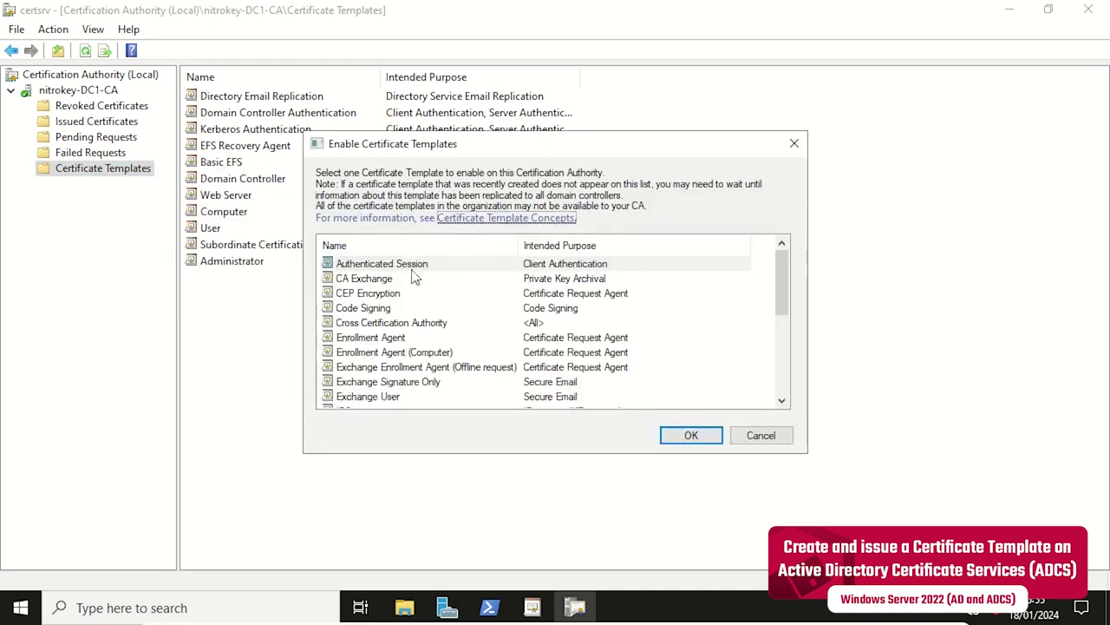
scroll(476, 321, "down", 1)
scroll(476, 321, "down", 2)
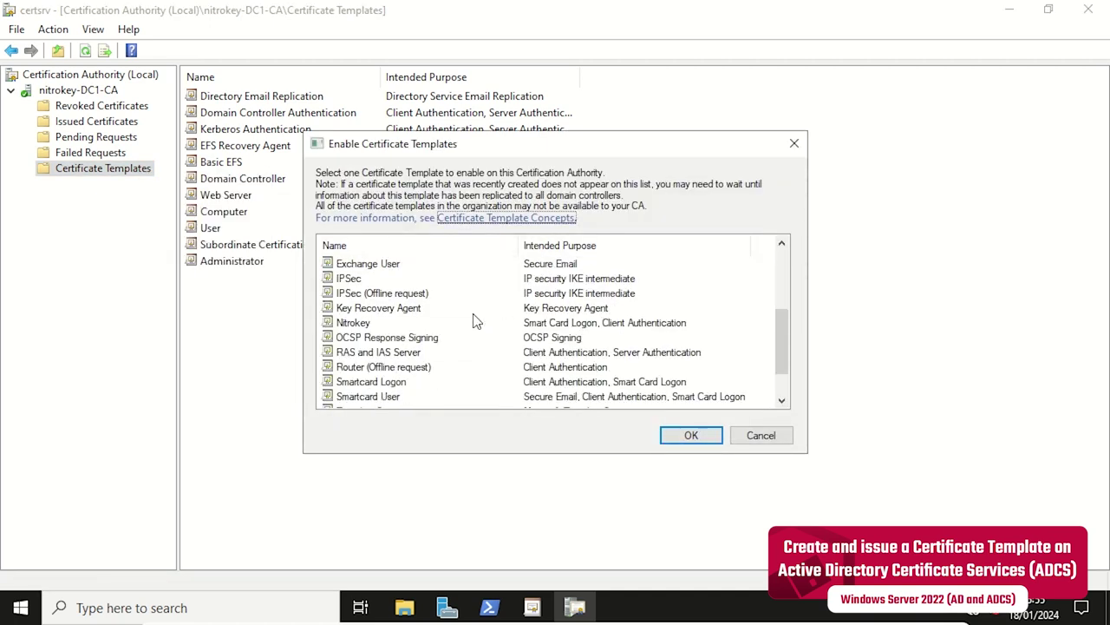
scroll(476, 321, "down", 1)
left_click(364, 280)
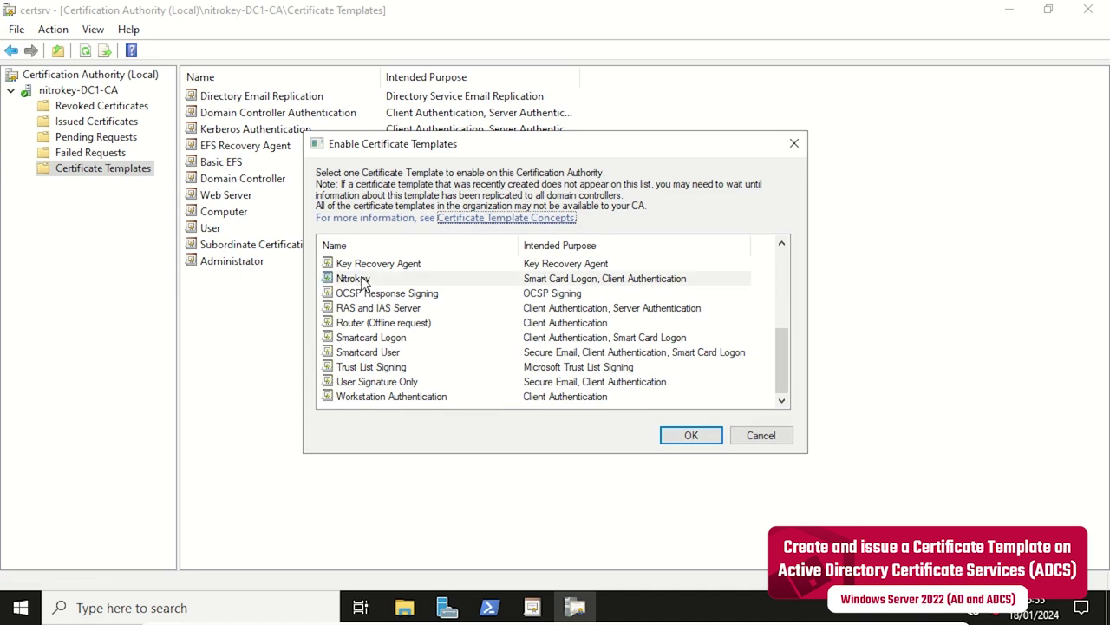
left_click(364, 279)
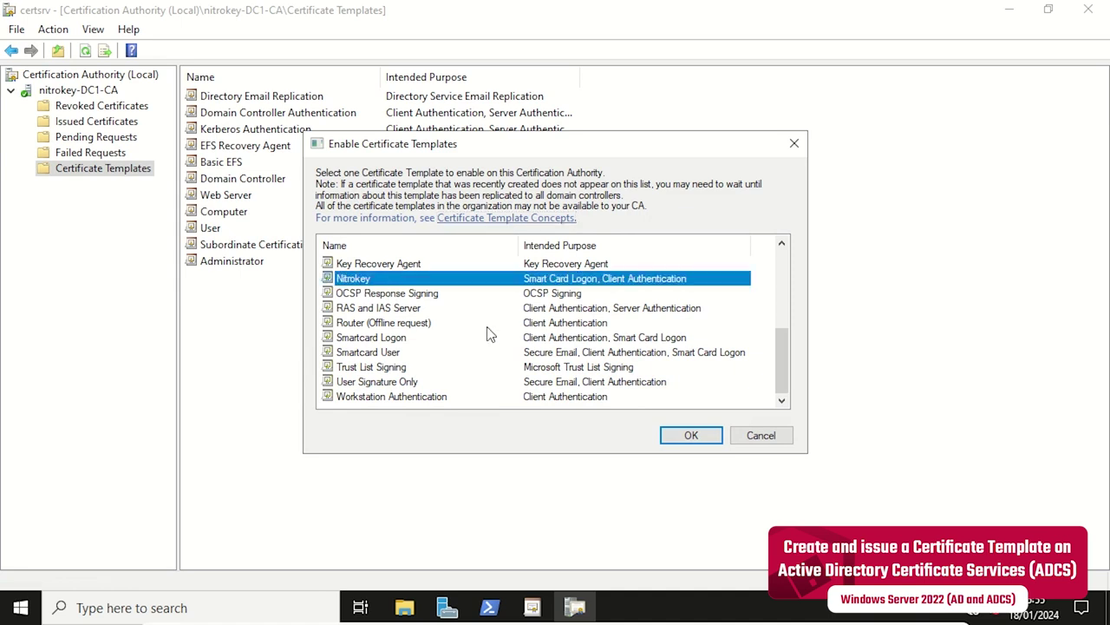
left_click(680, 438)
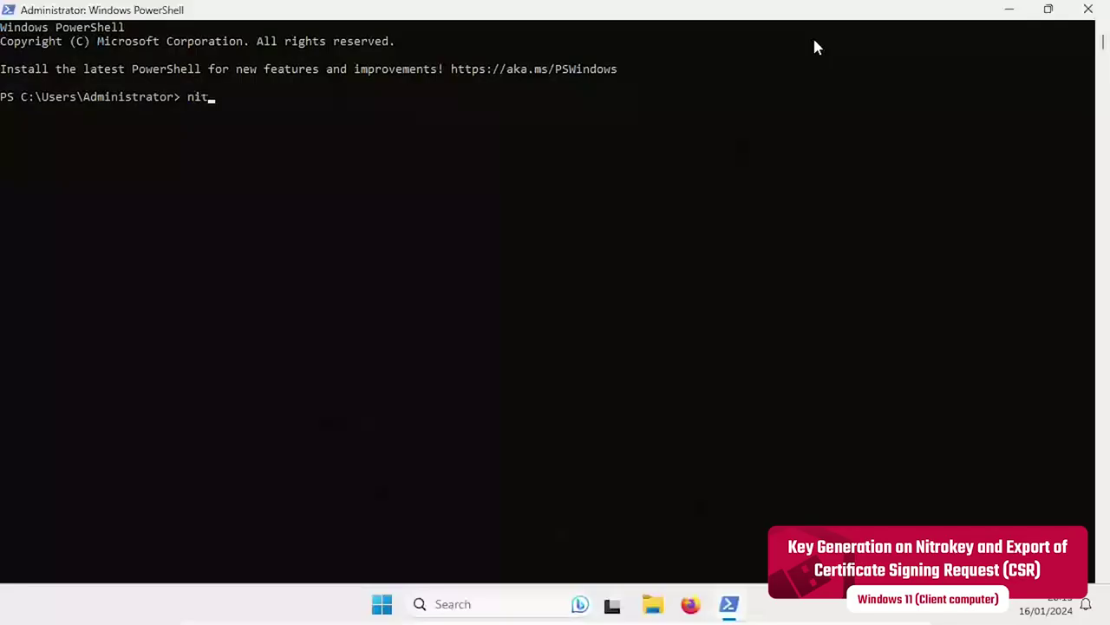
Run nitropy to generate an RSA 2048 key in slot 9A with subject name, UPN and PIN, outputting john_doe.csr.
type("ropy nk3 piv g")
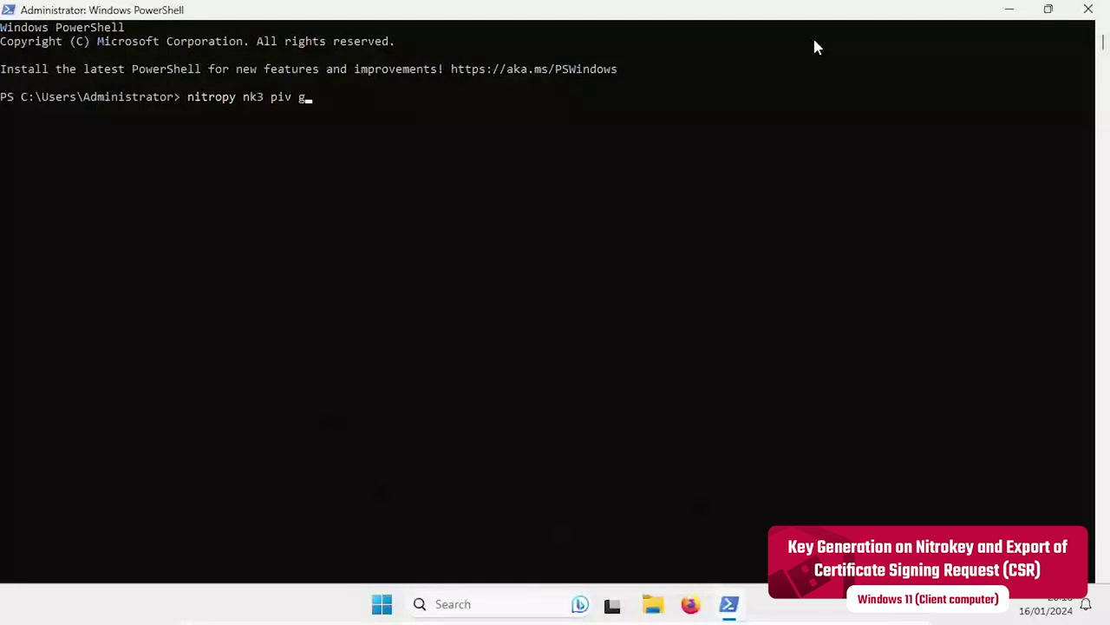
type("enerate-key --key 9")
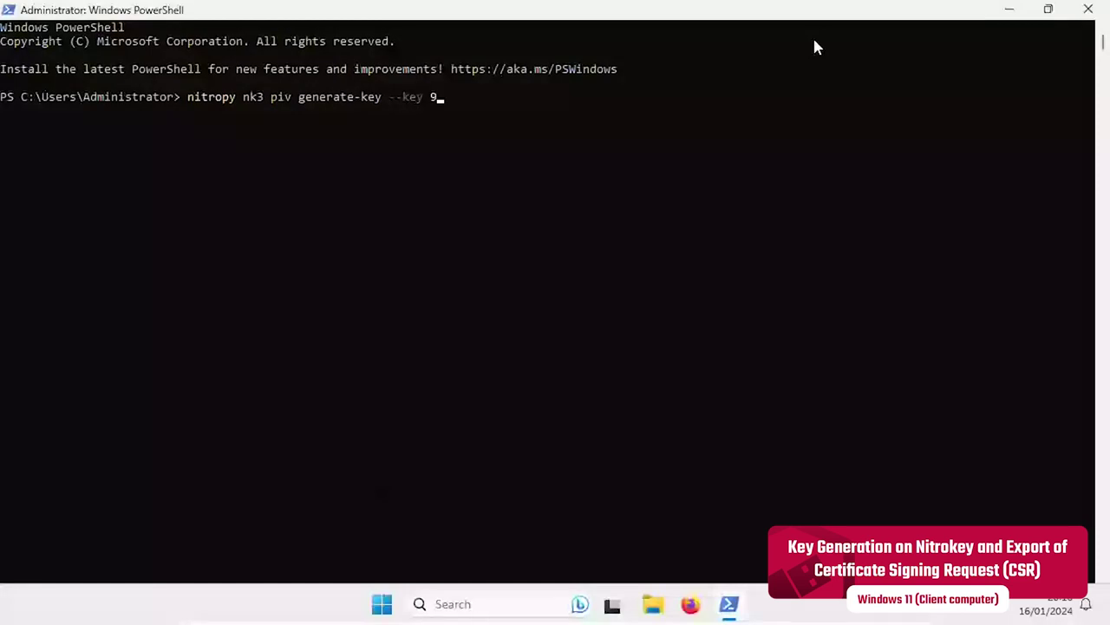
type("A --algo")
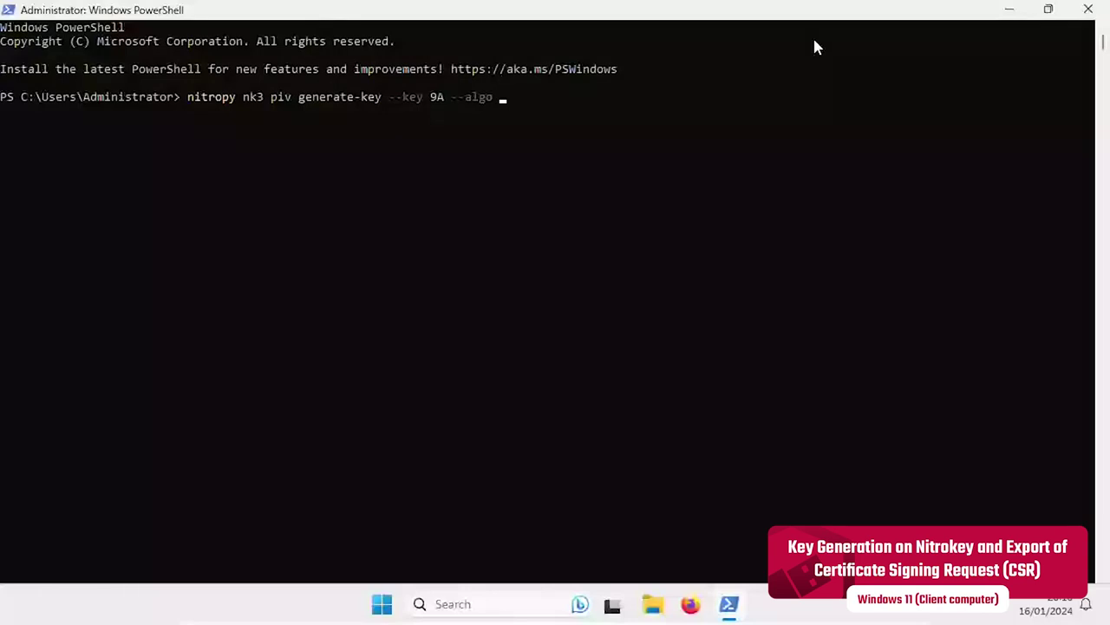
type("rsa2048  -")
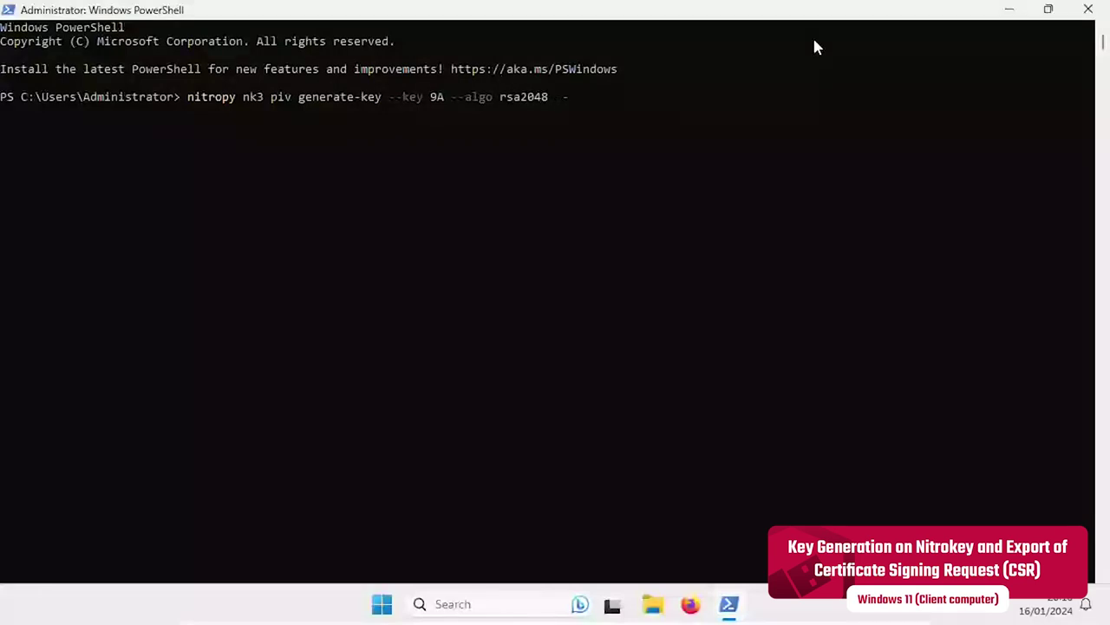
type("subject-name \"C")
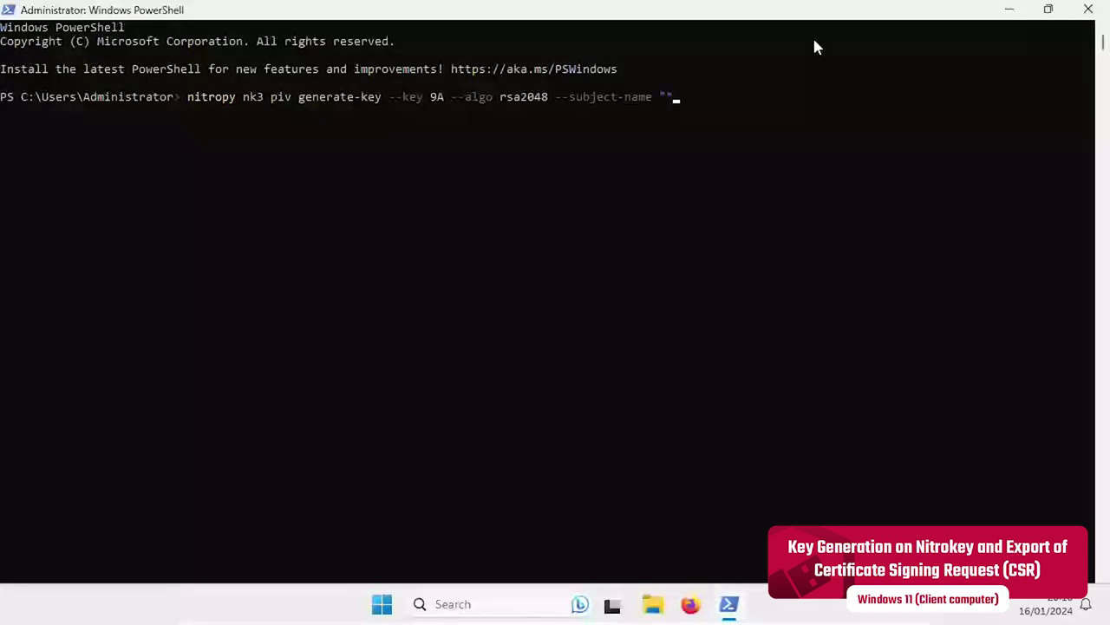
type("ohn Doe\" - ")
type("subjecc")
key("BackSpace")
type("t-alt-")
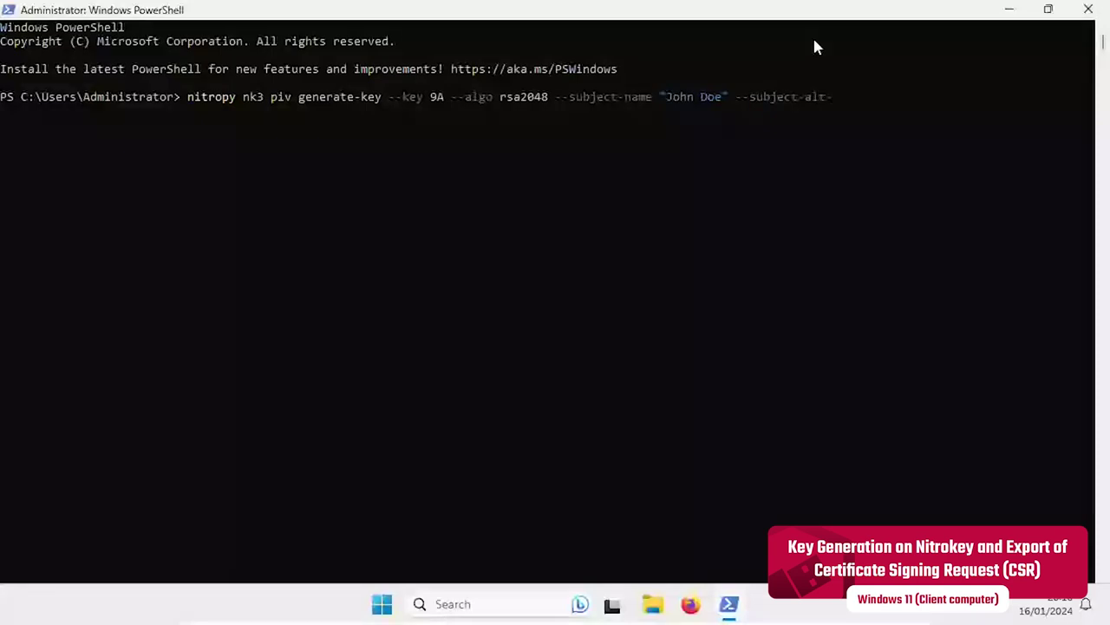
type("name-up")
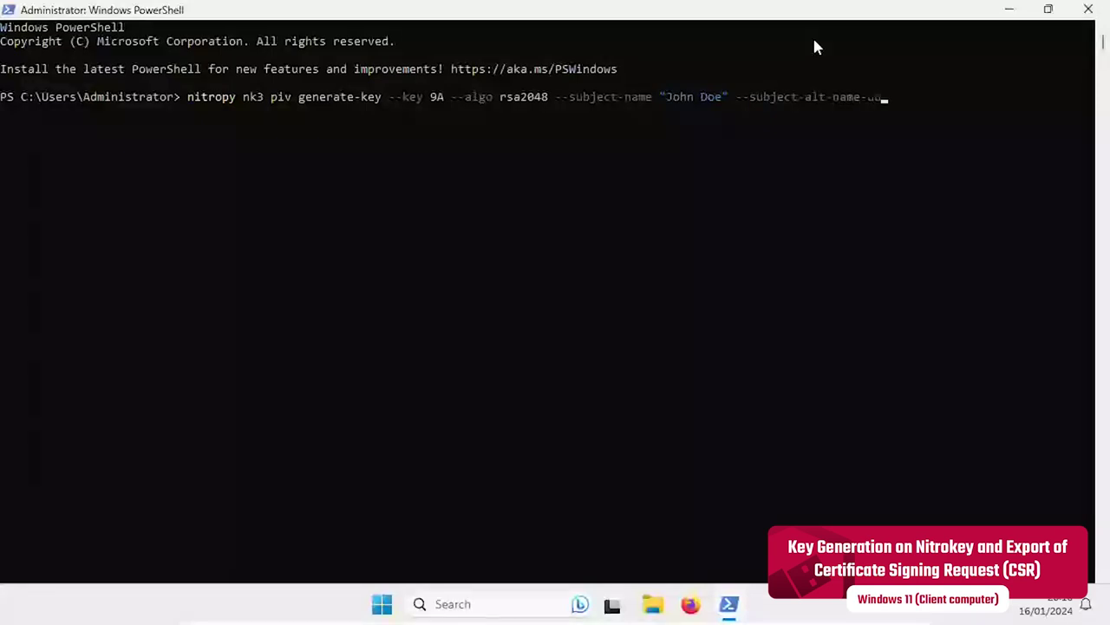
type("n \"jd@n")
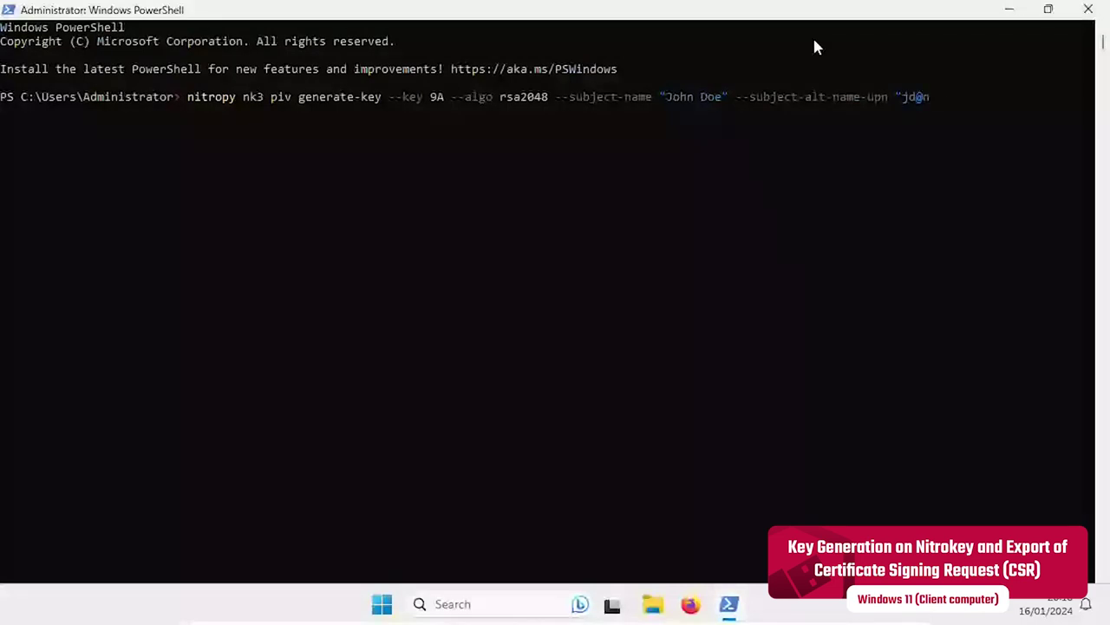
type("itrokey.local\"")
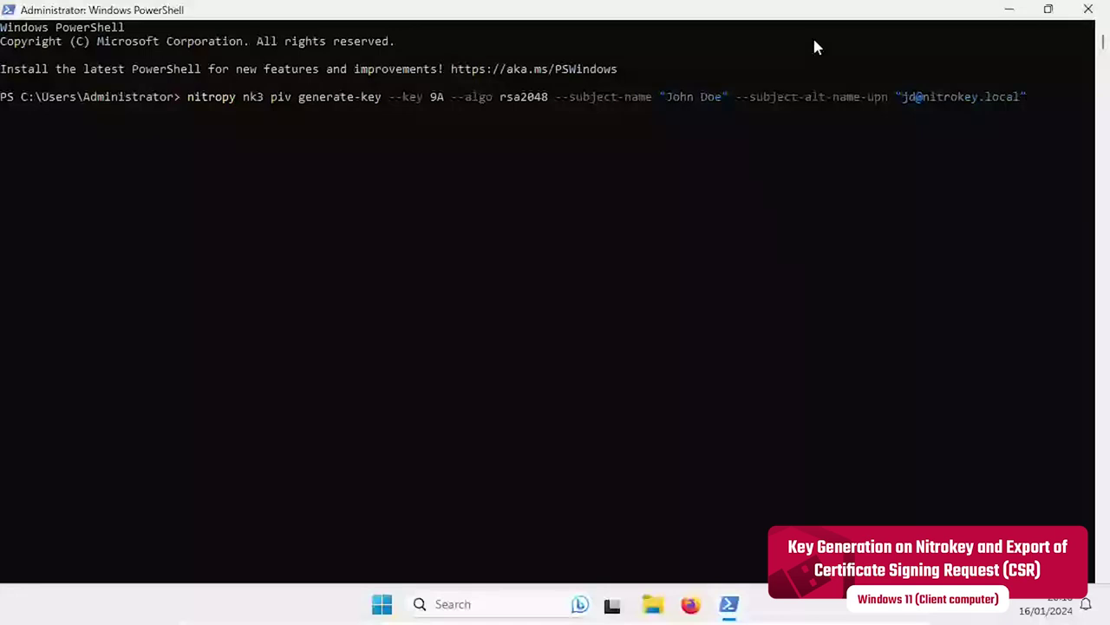
type(" --pin 123456")
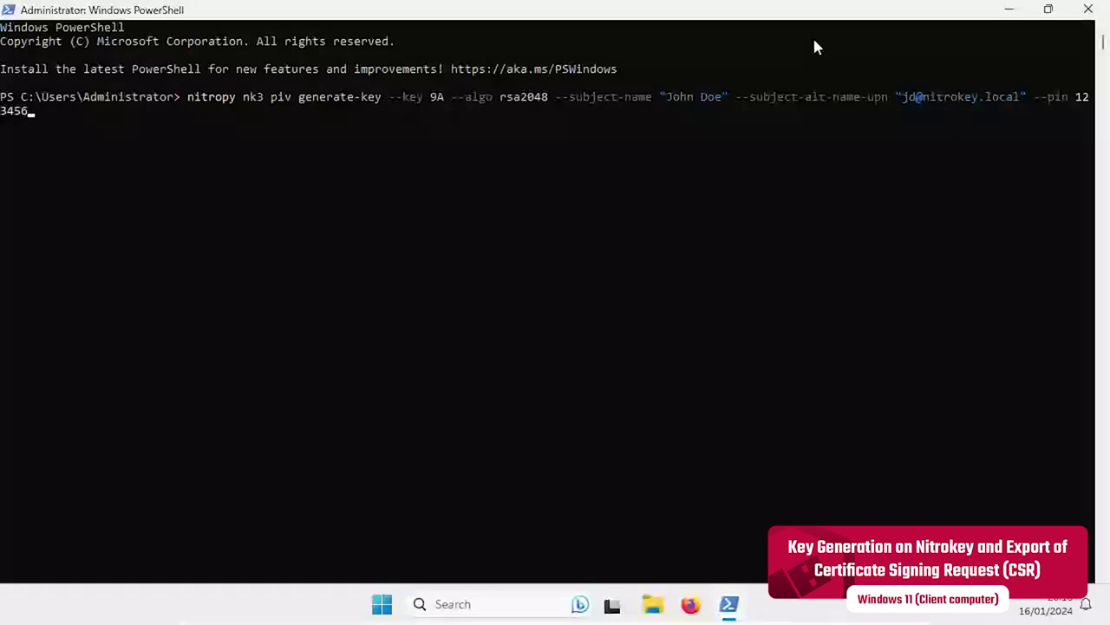
type(" --out")
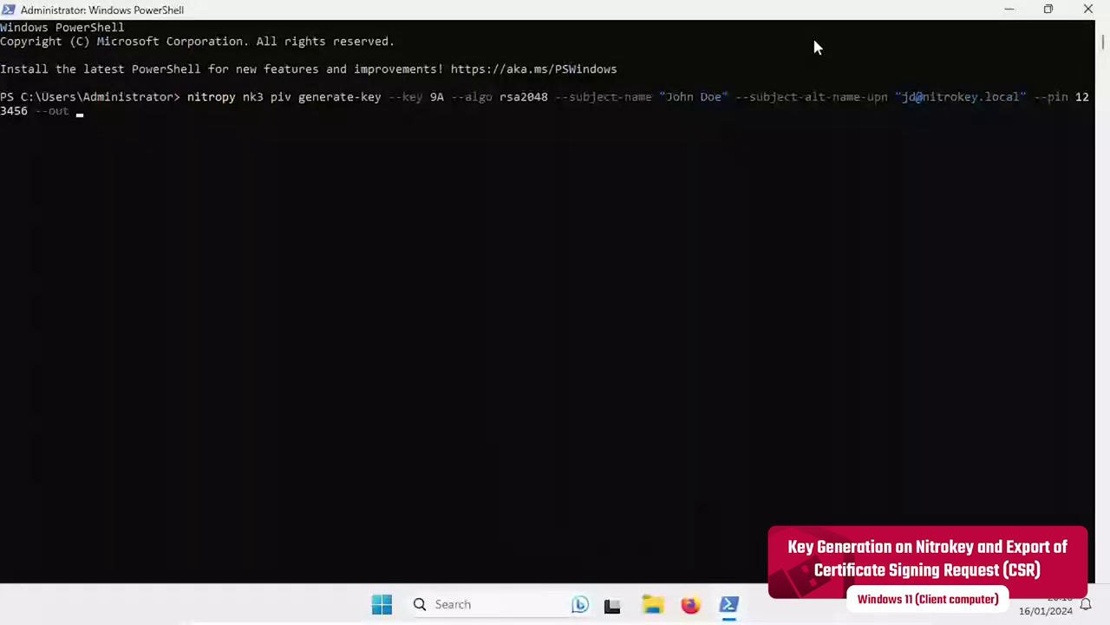
key("BackSpace")
type("-file .\\")
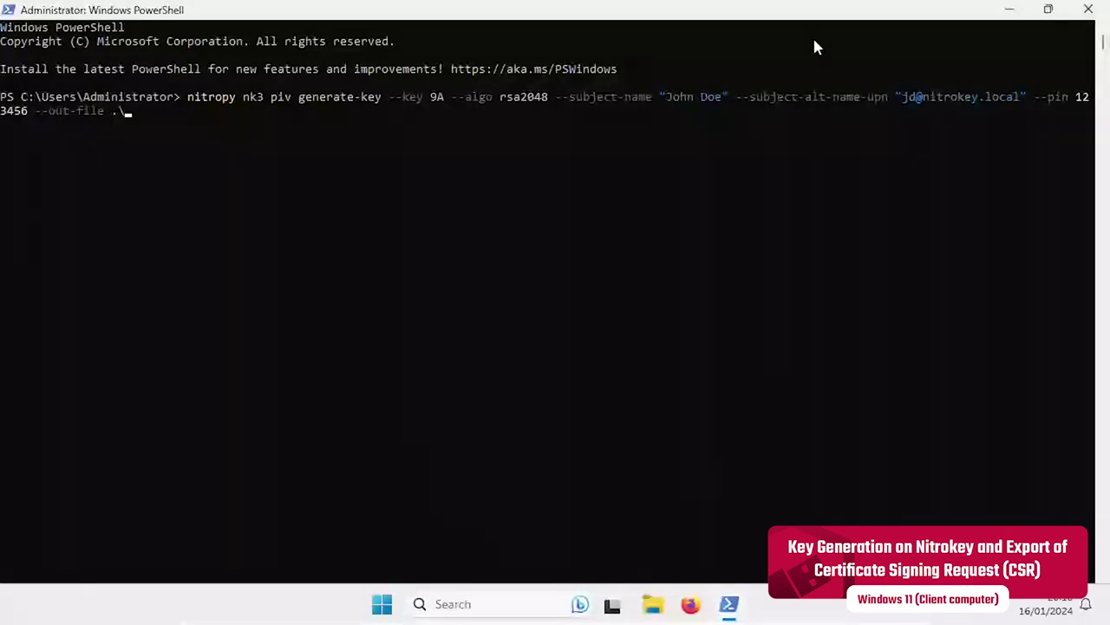
type("john_doe.csr")
key("Return")
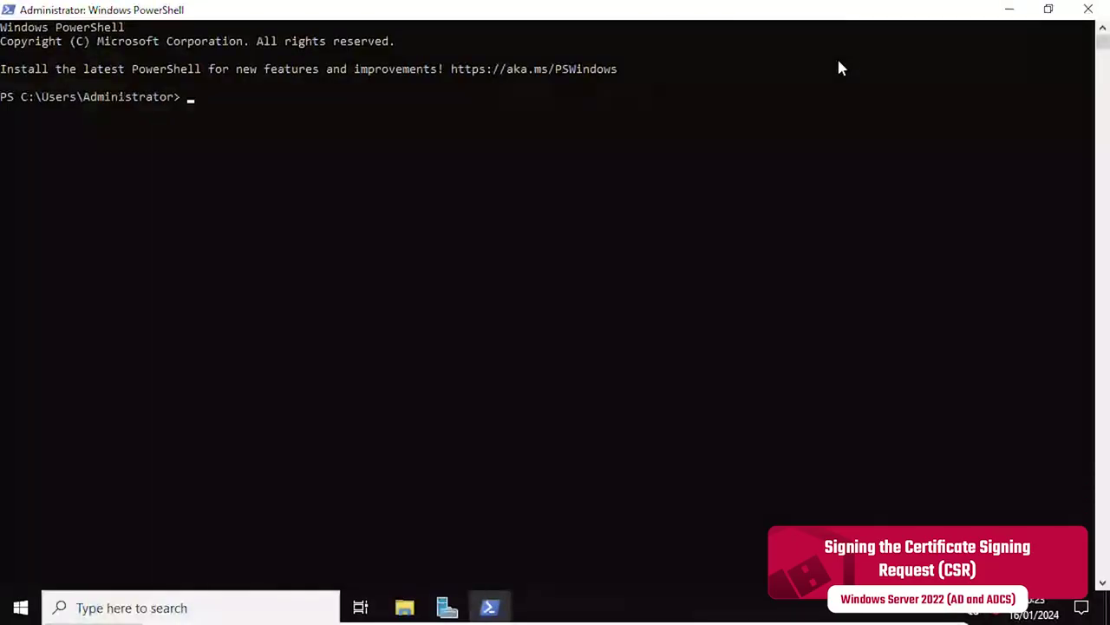
Type 'certreq -attrib CertificateTemplate:Nitrokey -submit' with the john_doe.csr path.
type("certr")
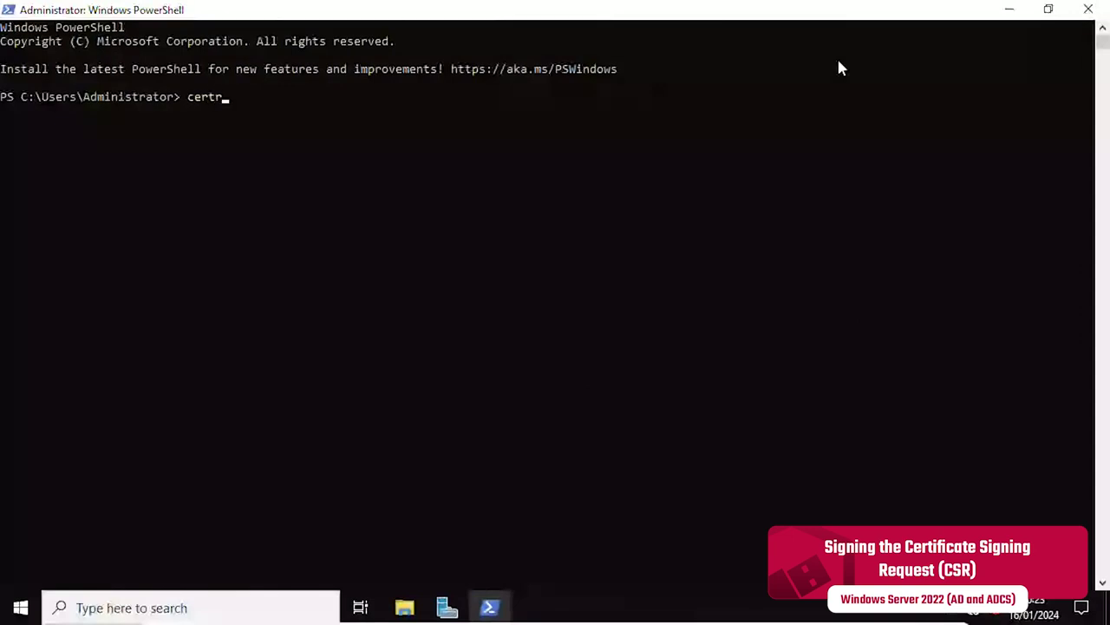
type("eq -attrib Certifi")
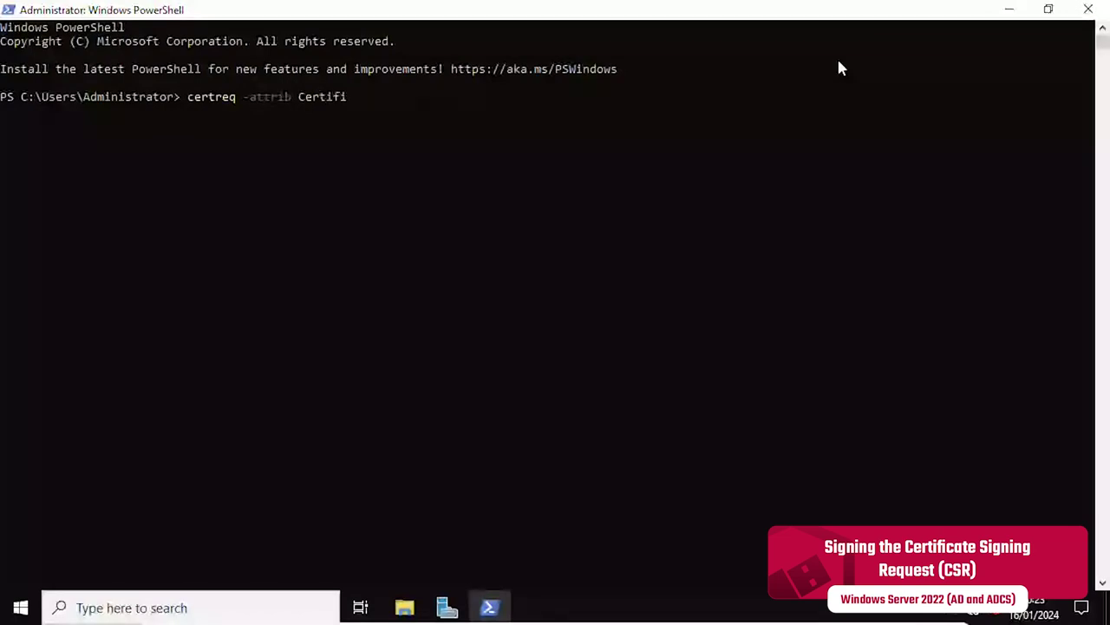
type("cateTemplat")
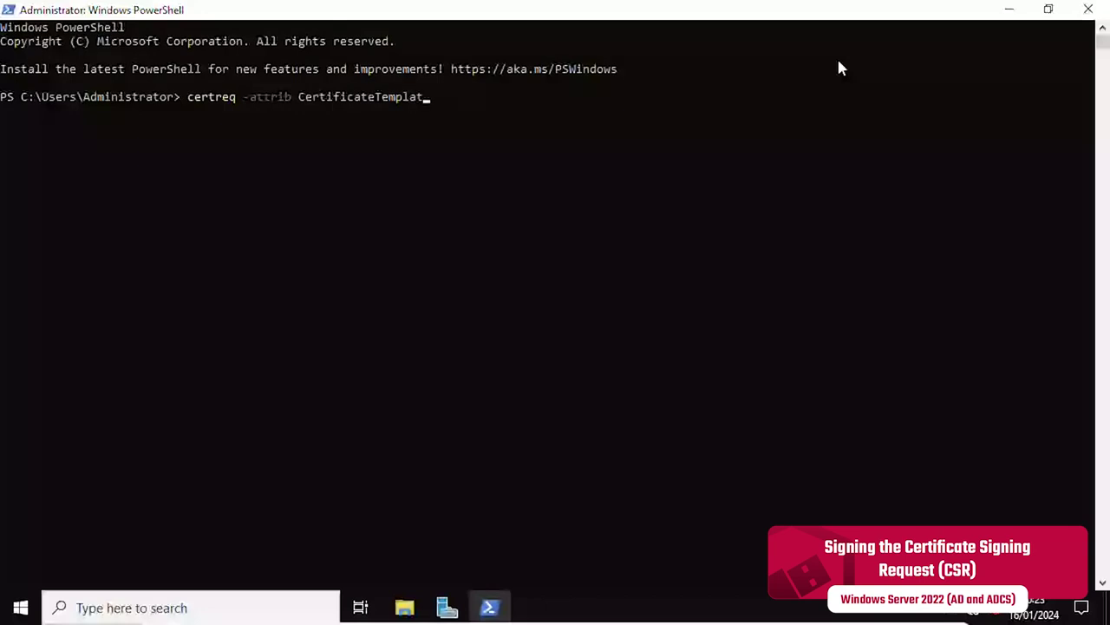
type("e:Nitrokey -submit .\\john_doe.csr")
Submit the request to nitrokey-DC1-CA and save the issued certificate as john_doe.crt.
key("Return")
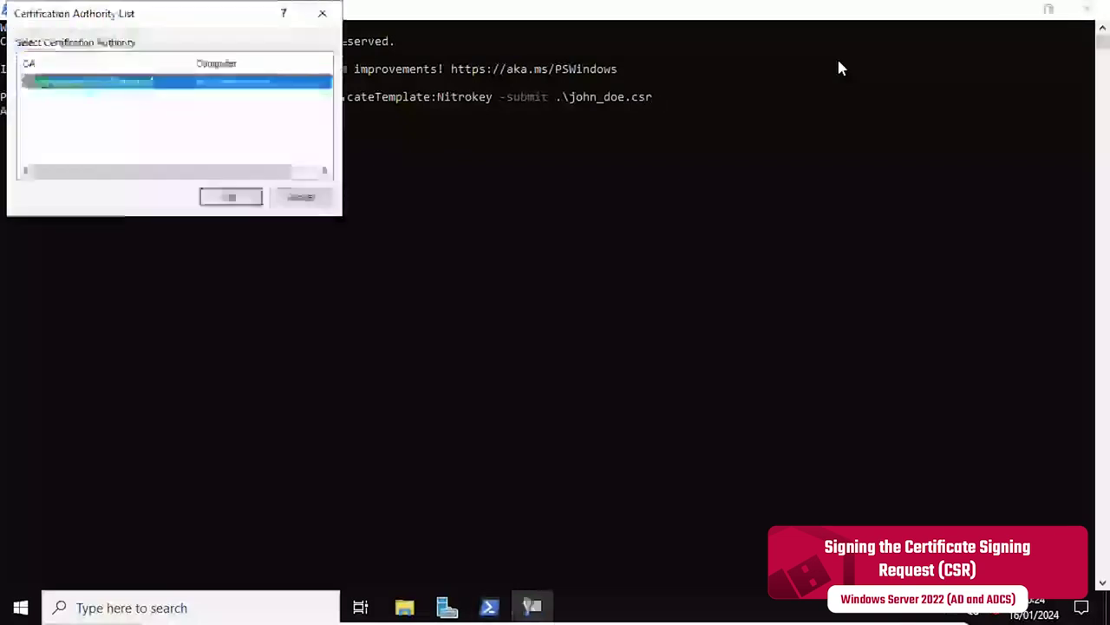
left_click(227, 199)
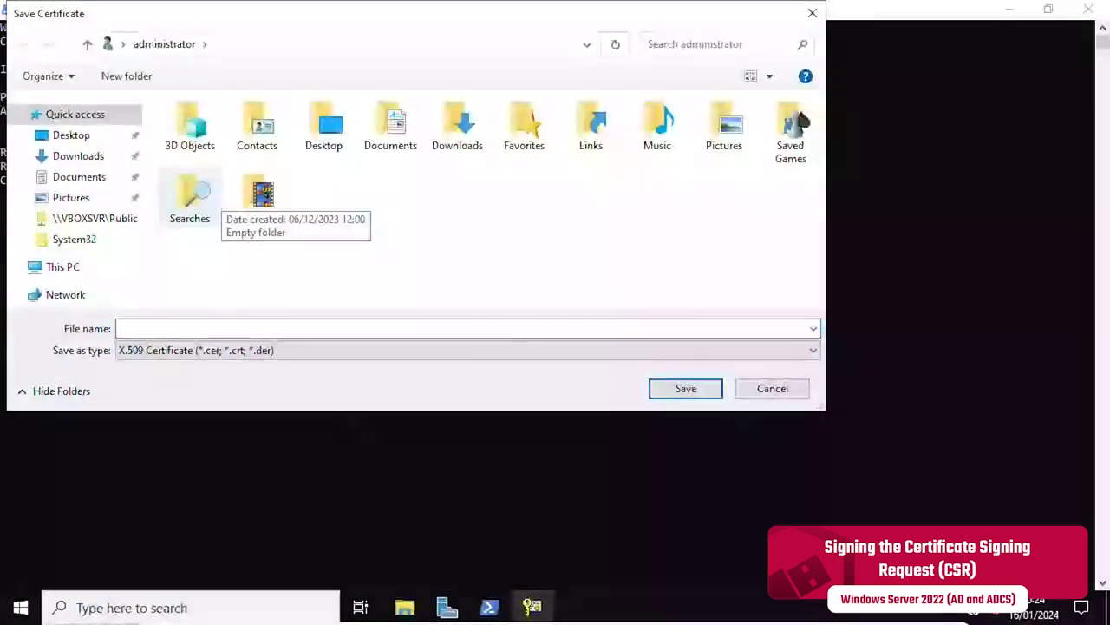
type("john_doe.crt")
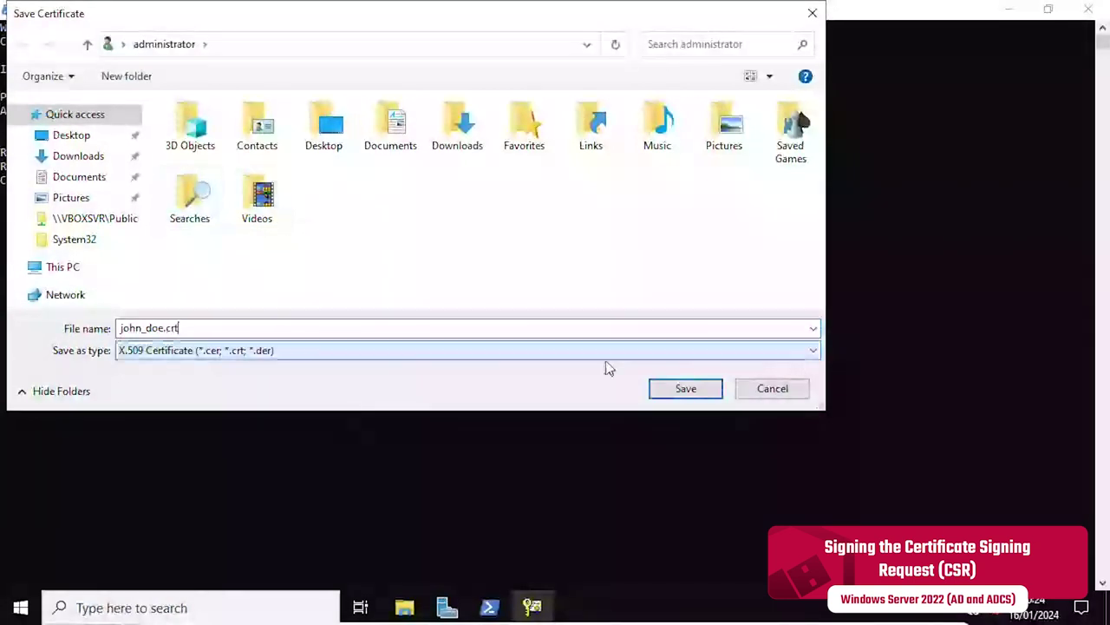
left_click(686, 390)
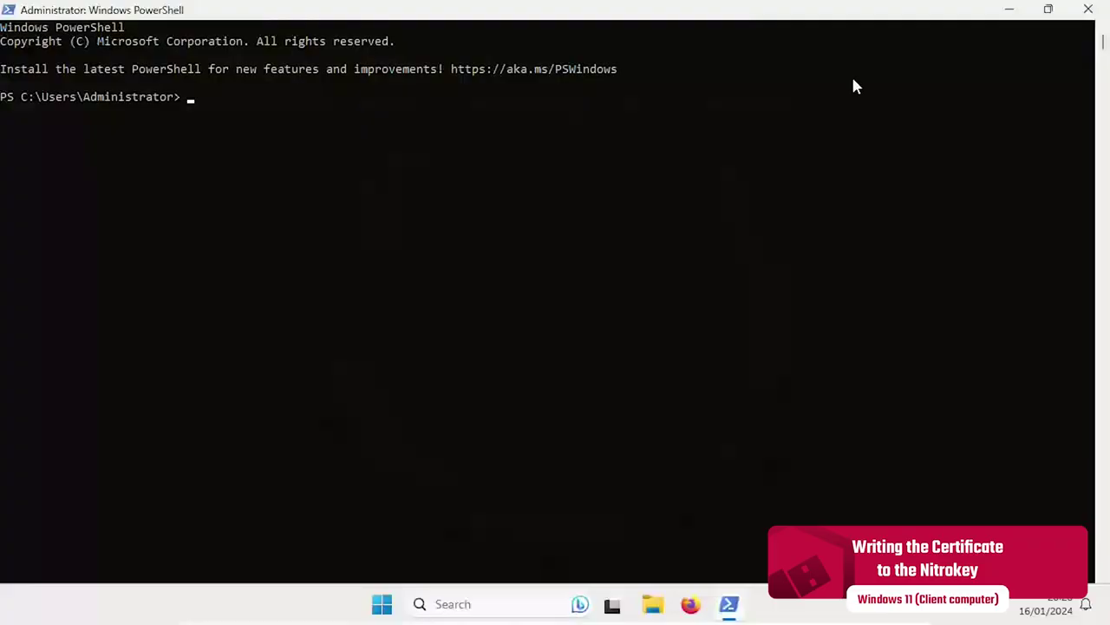
Run 'nitropy nk3 piv write-certificate --format PEM --path .\john_doe.crt'.
type("nitropy nk3")
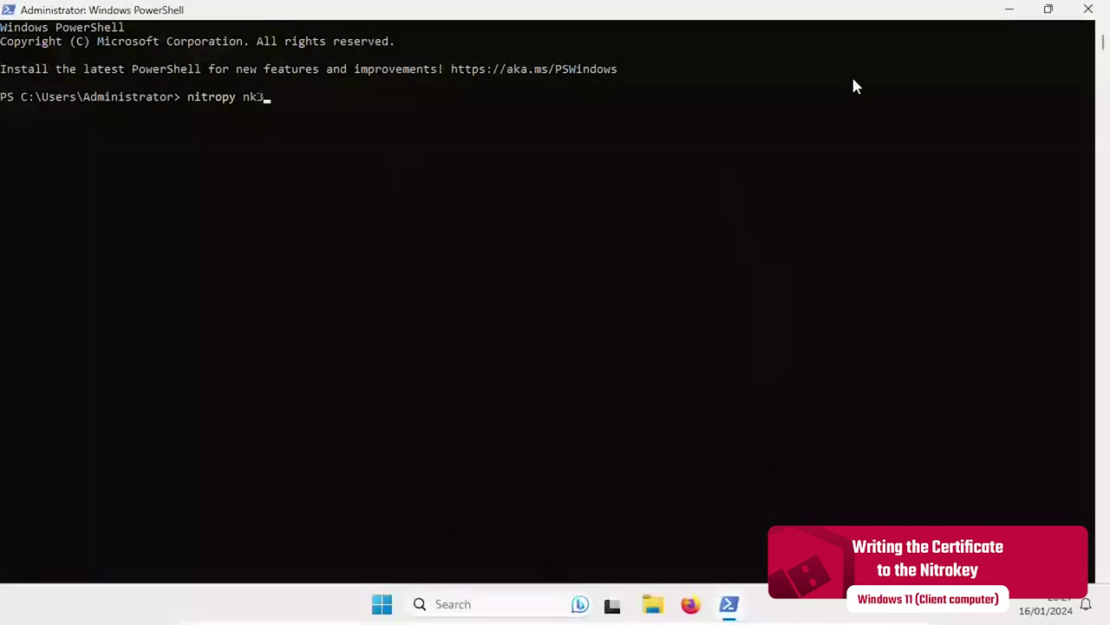
type(" piv write-cert")
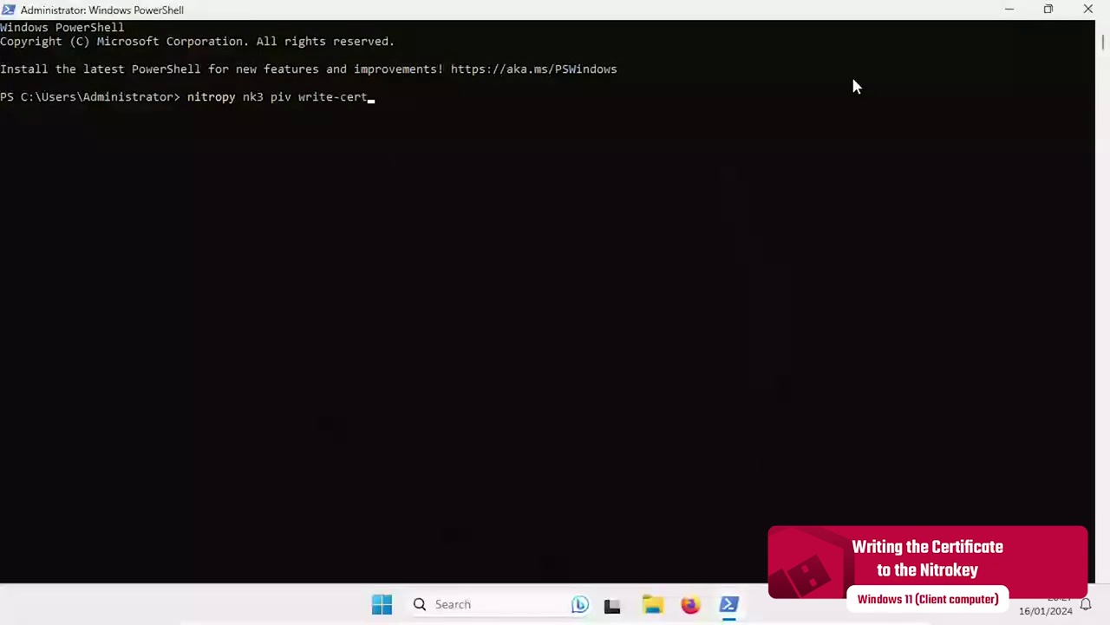
type("ificate --format PEM ")
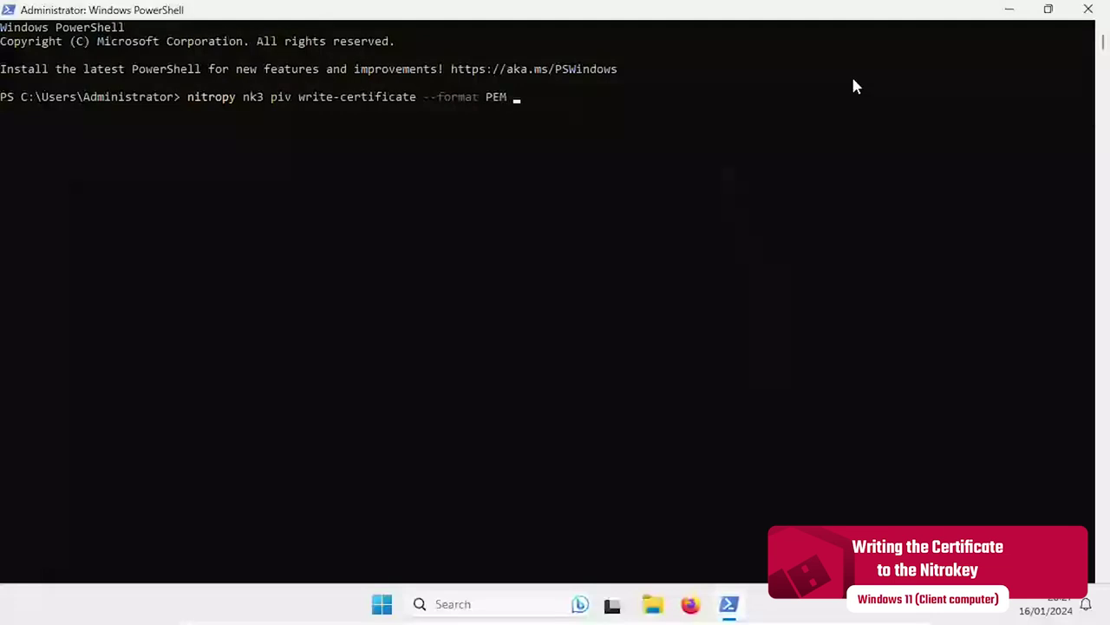
type("--path .\\john_doe")
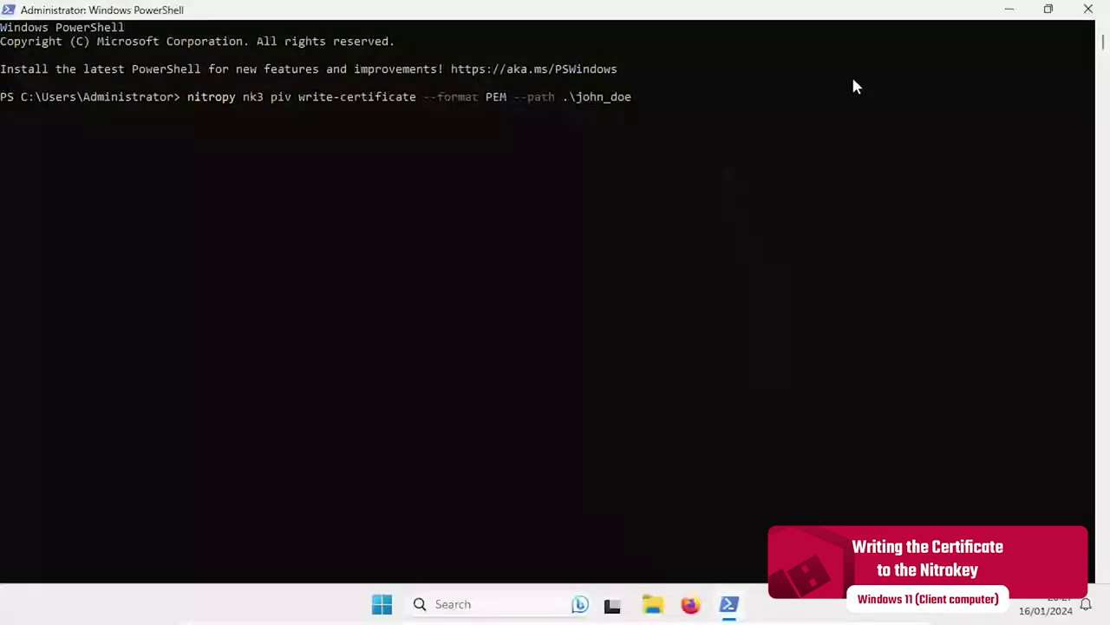
type(".crt")
key("Return")
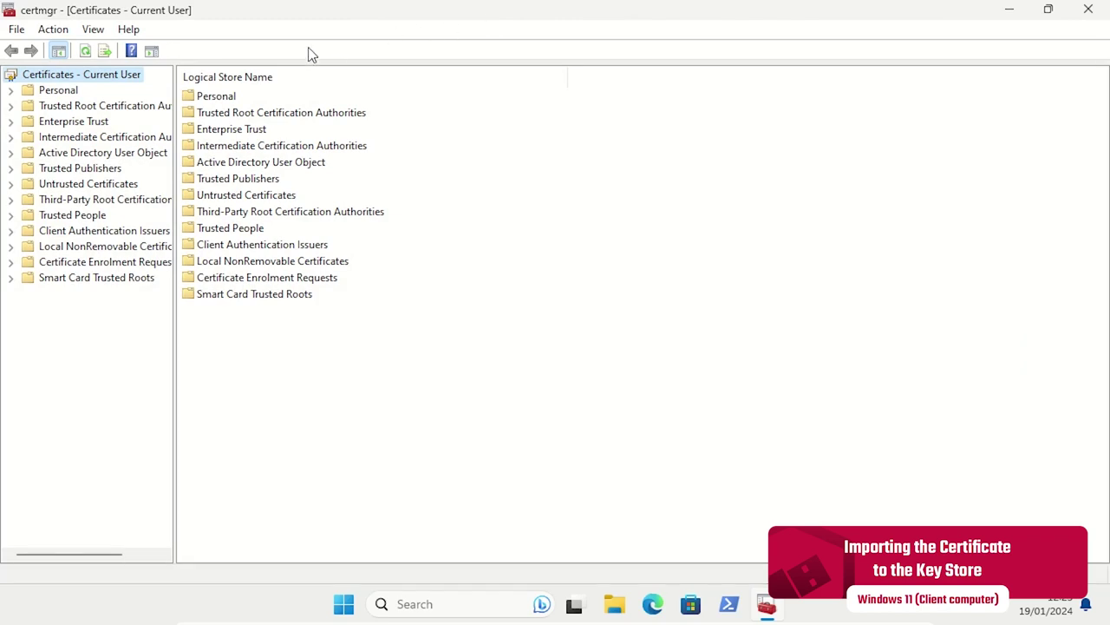
Import the signed .crt certificate file into the current user's Personal store.
right_click(59, 91)
mouse_move(209, 132)
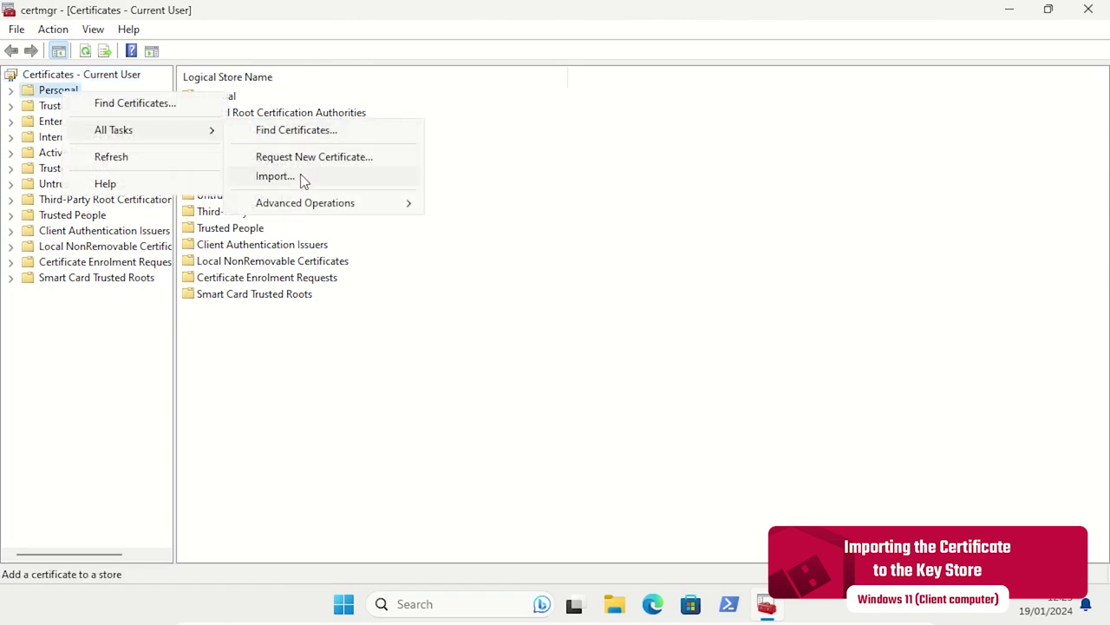
left_click(275, 176)
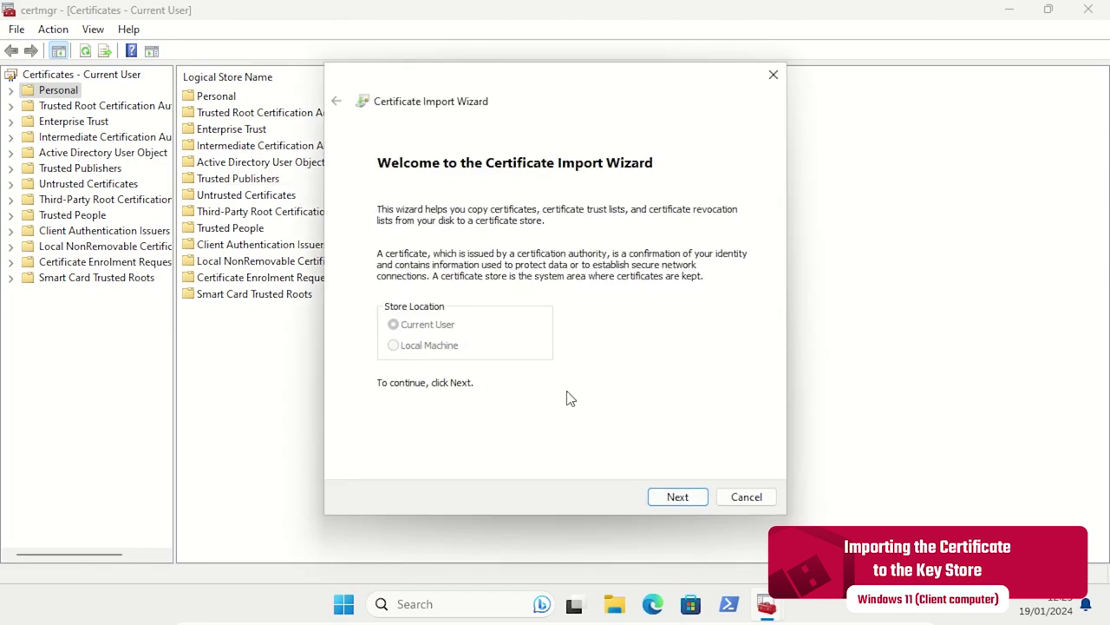
left_click(678, 498)
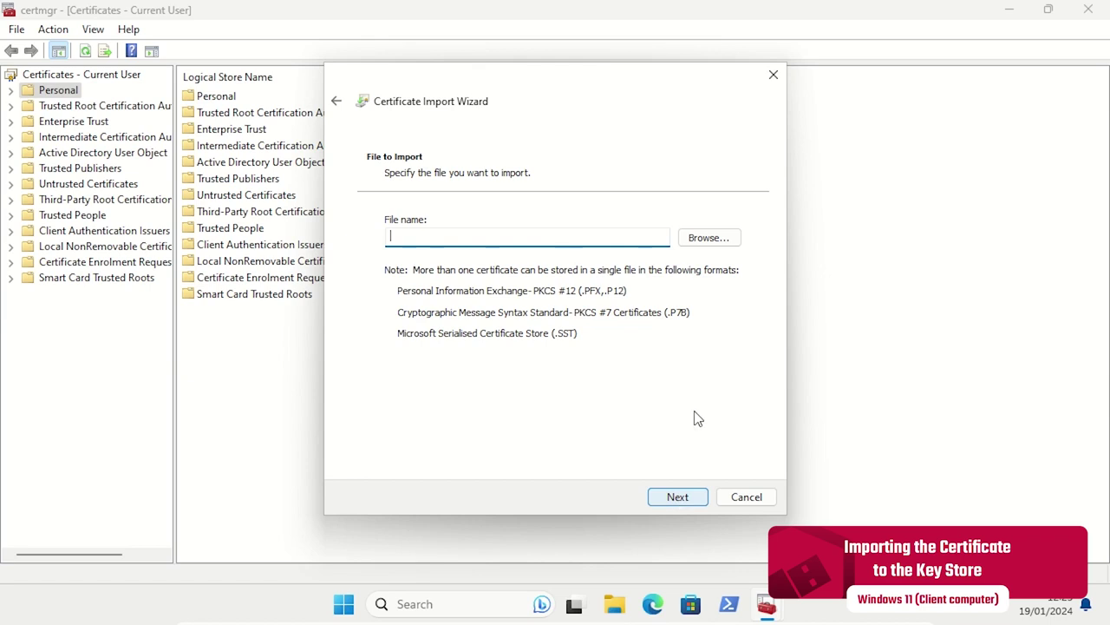
left_click(714, 242)
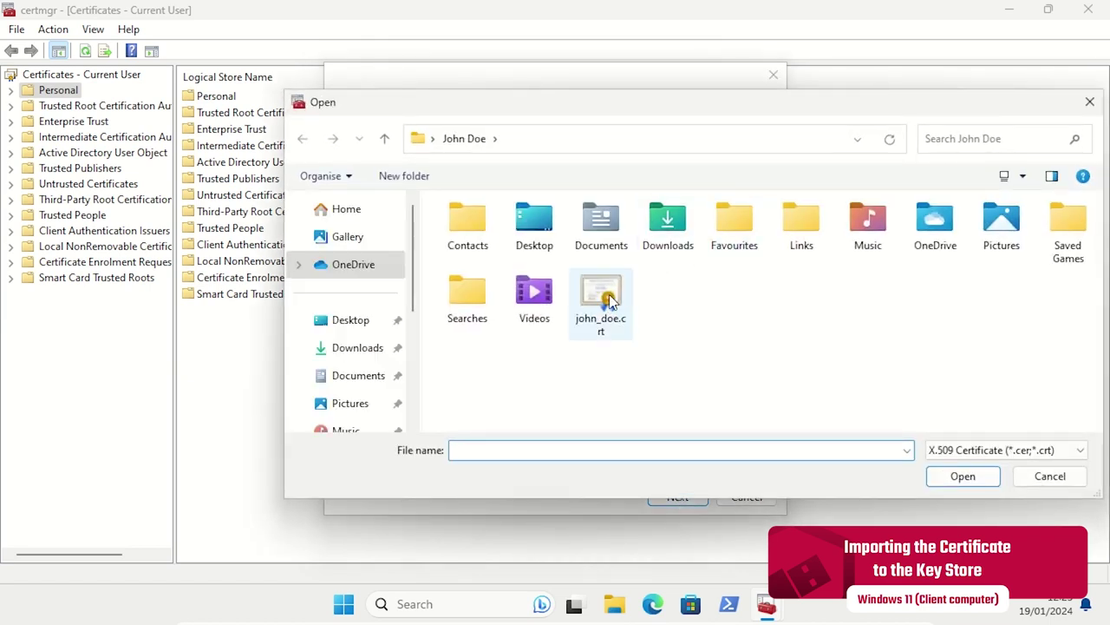
left_click(609, 299)
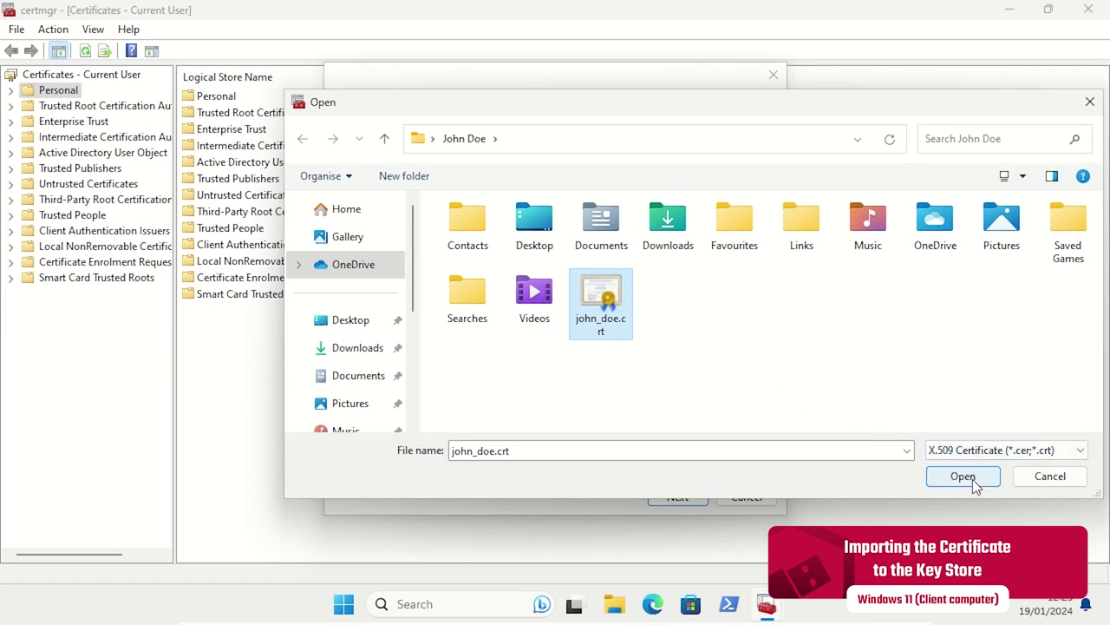
left_click(973, 480)
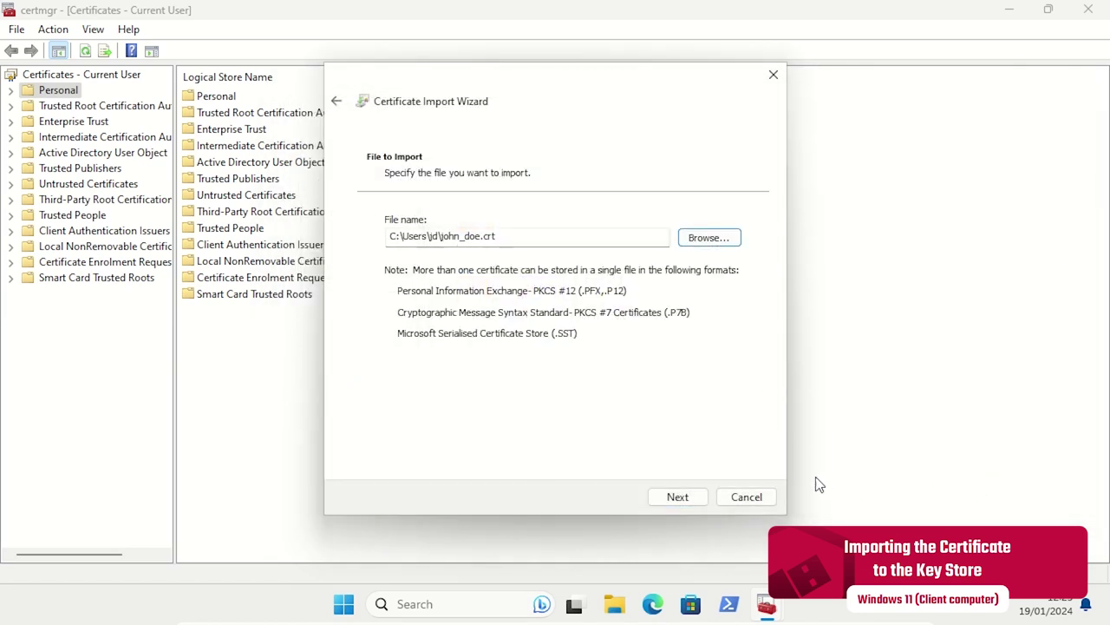
left_click(680, 498)
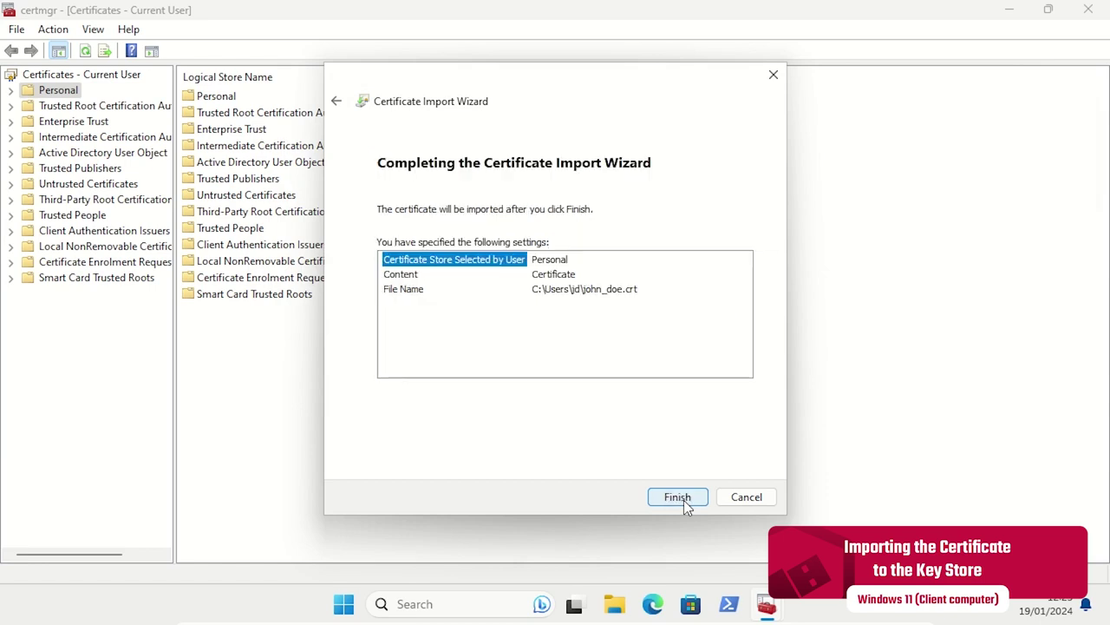
left_click(678, 498)
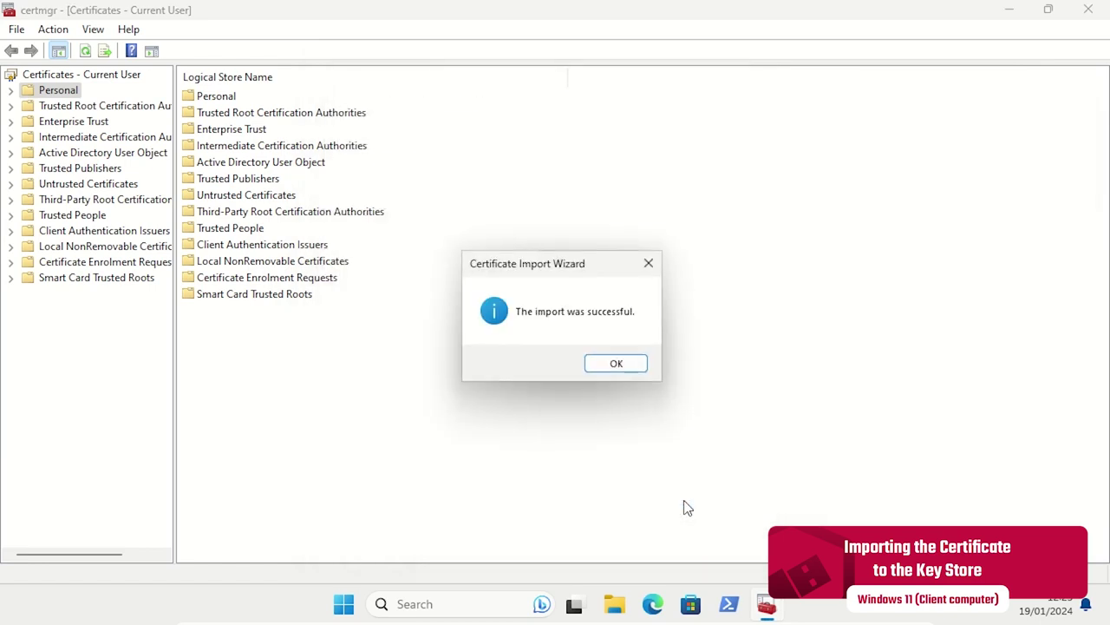
left_click(644, 367)
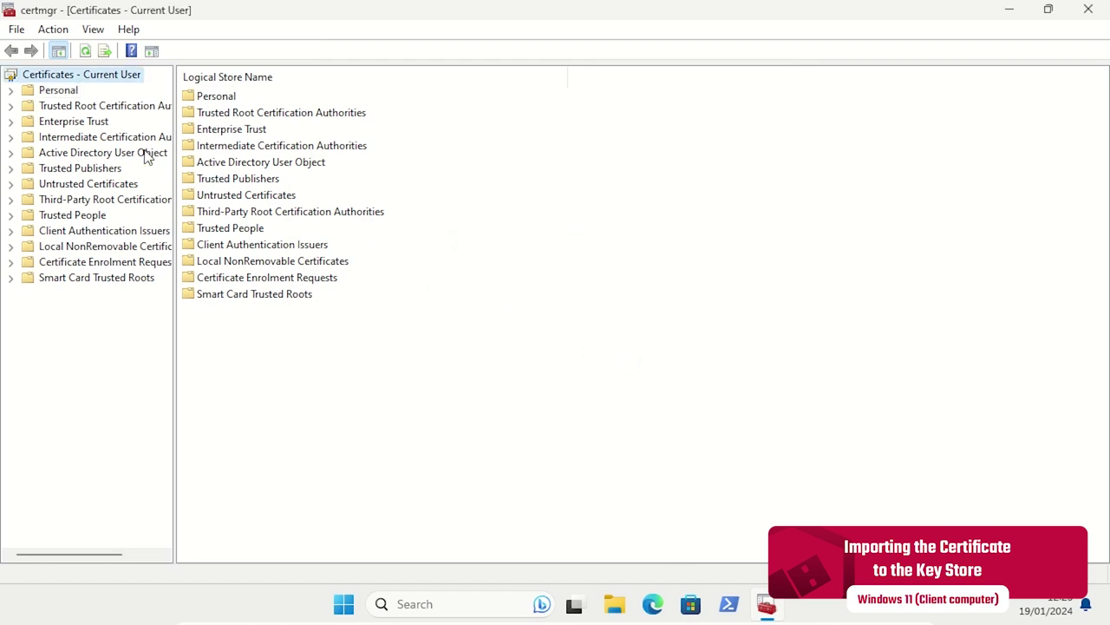
Expand Personal > Certificates and select the new certificate issued by nitrokey-DC1-CA.
left_click(11, 90)
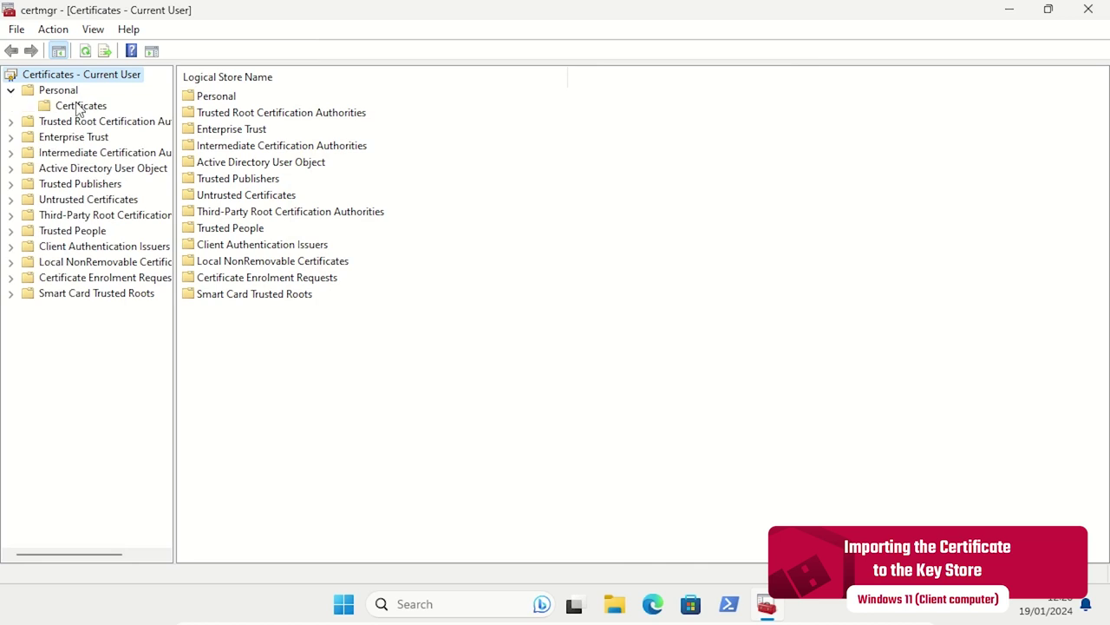
left_click(78, 107)
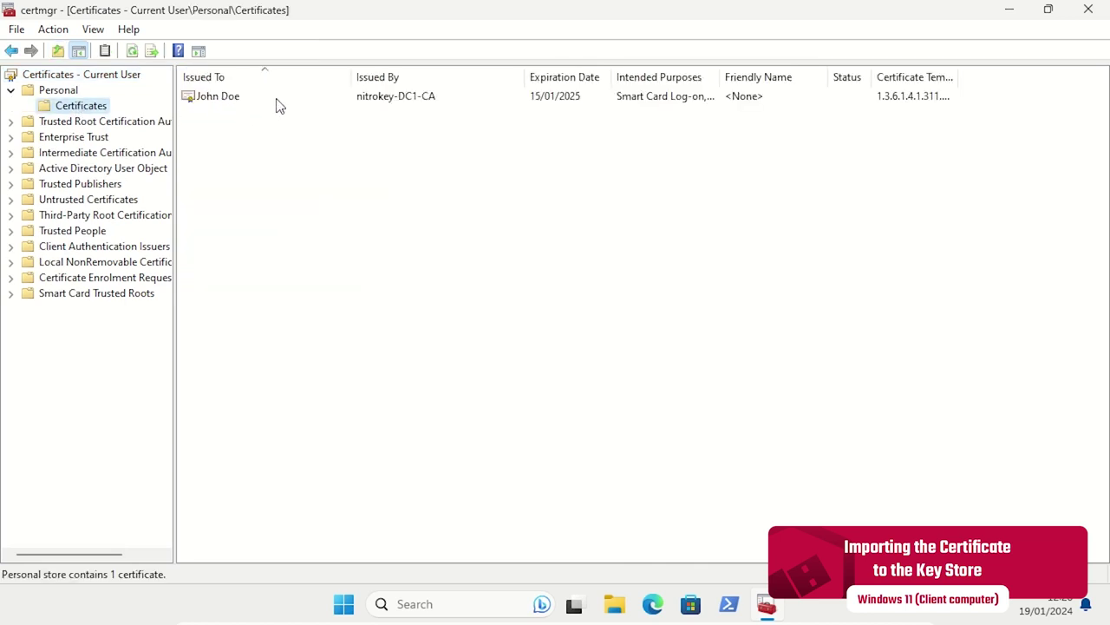
left_click(277, 99)
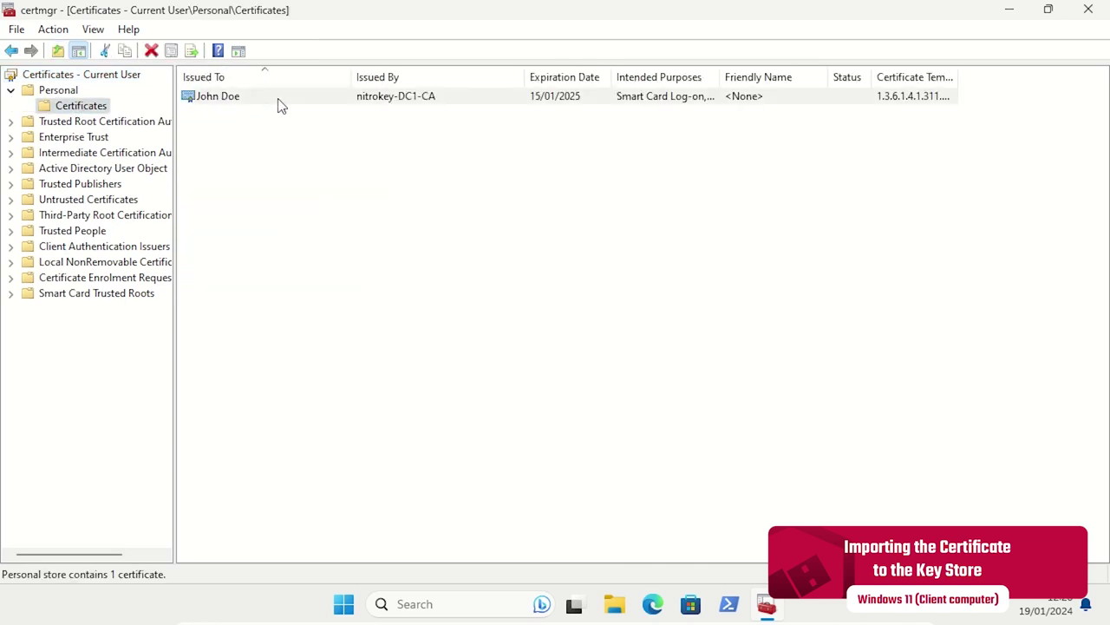
left_click(278, 99)
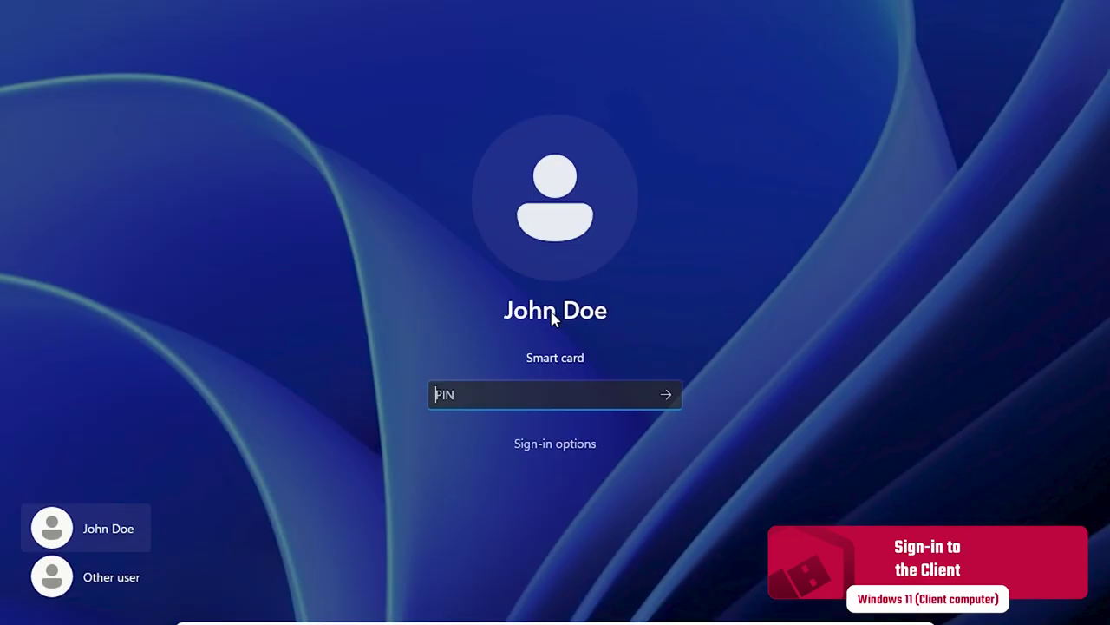
Choose the smart card sign-in option and submit the Nitrokey's PIN to log on.
left_click(564, 445)
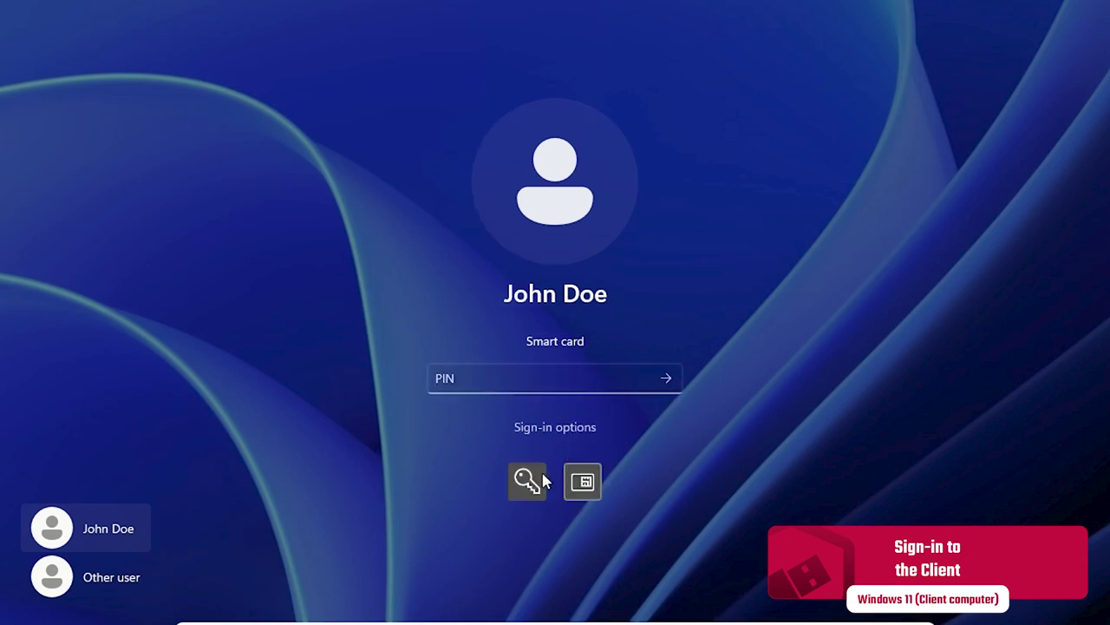
left_click(591, 378)
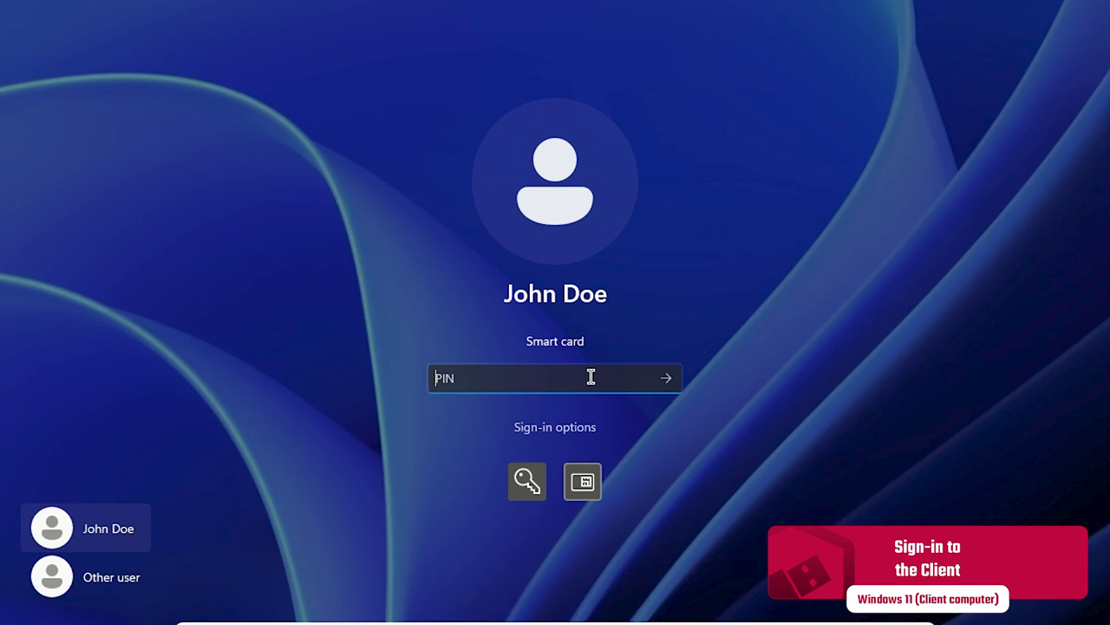
type("123456")
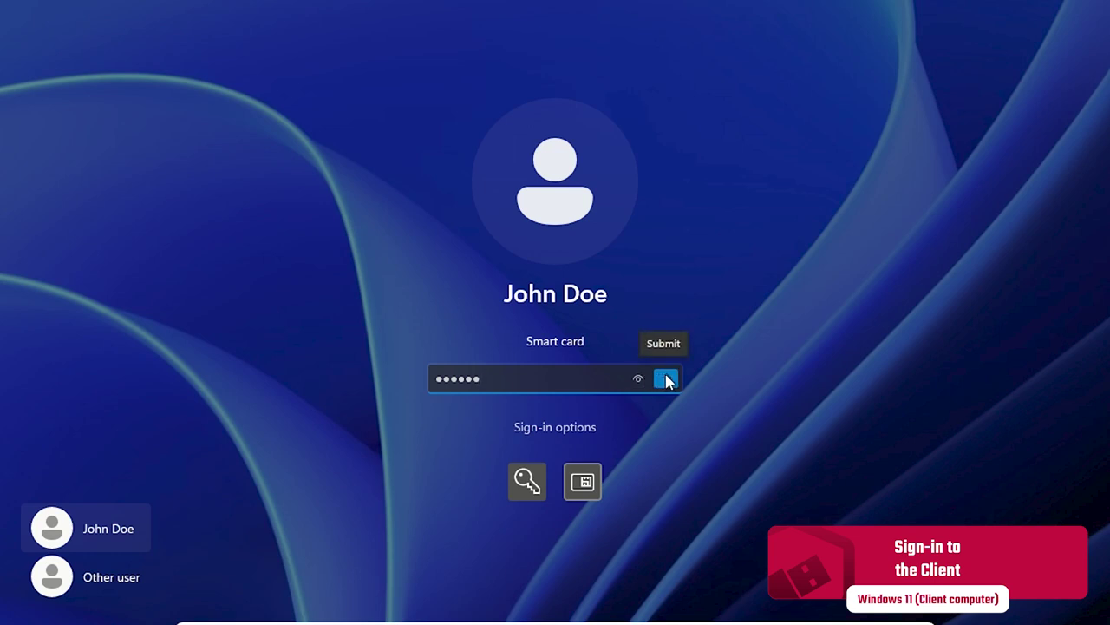
left_click(665, 380)
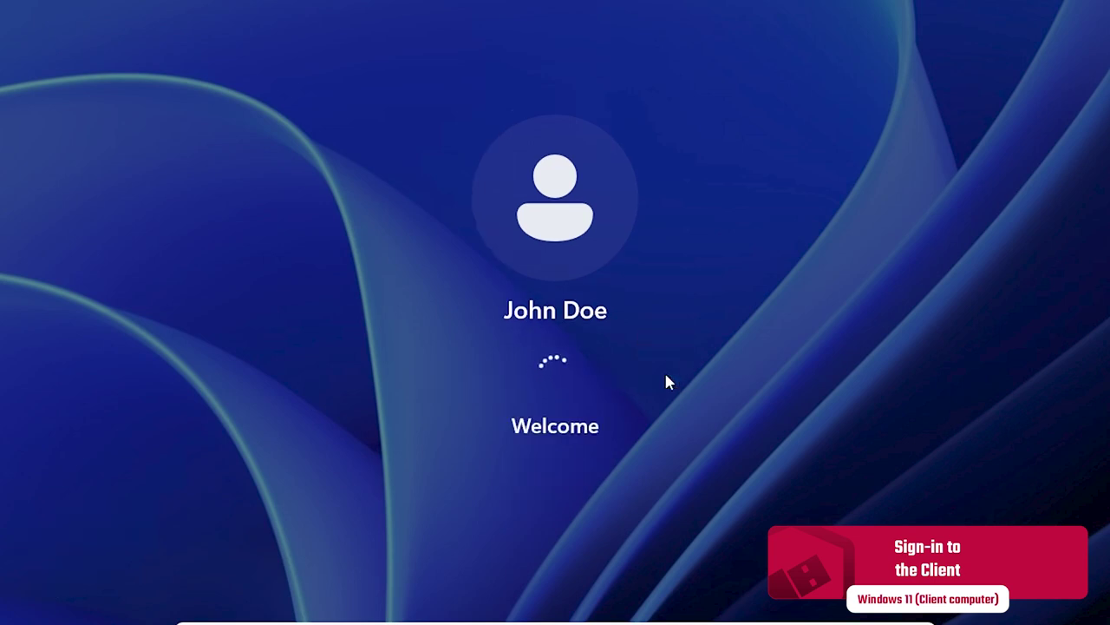